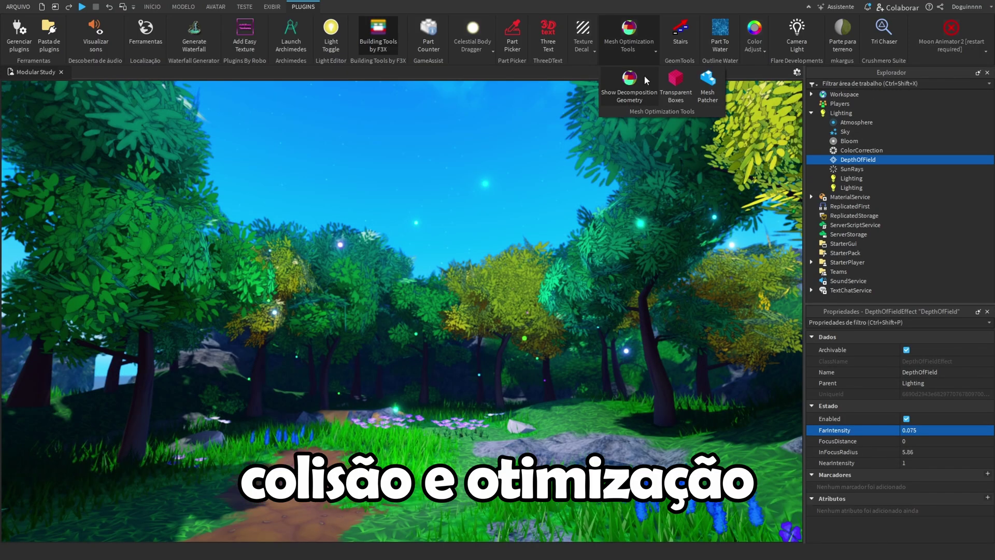
left_click(645, 75)
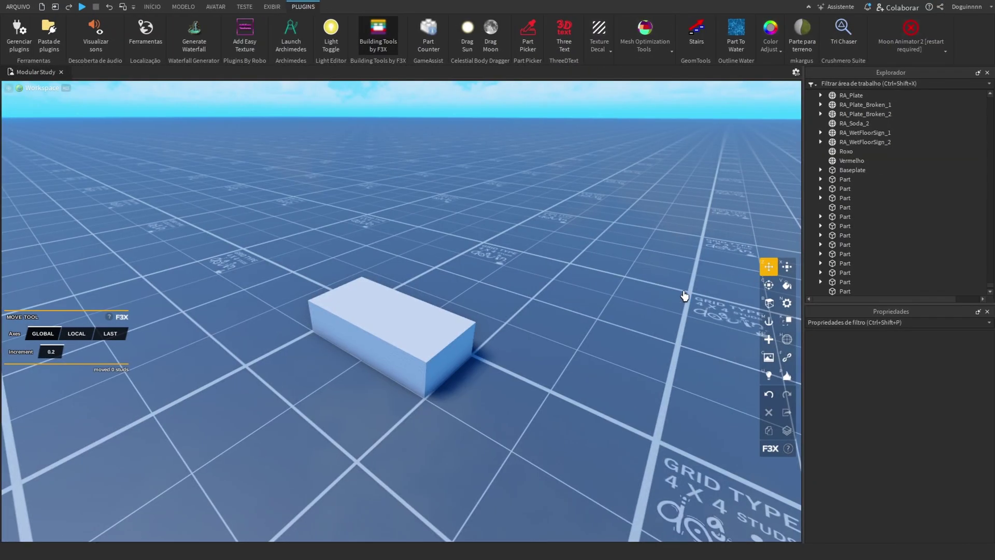
Step: Select the grey block on the baseplate and lengthen it to 10 studs with the F3X Resize tool
left_click(394, 348)
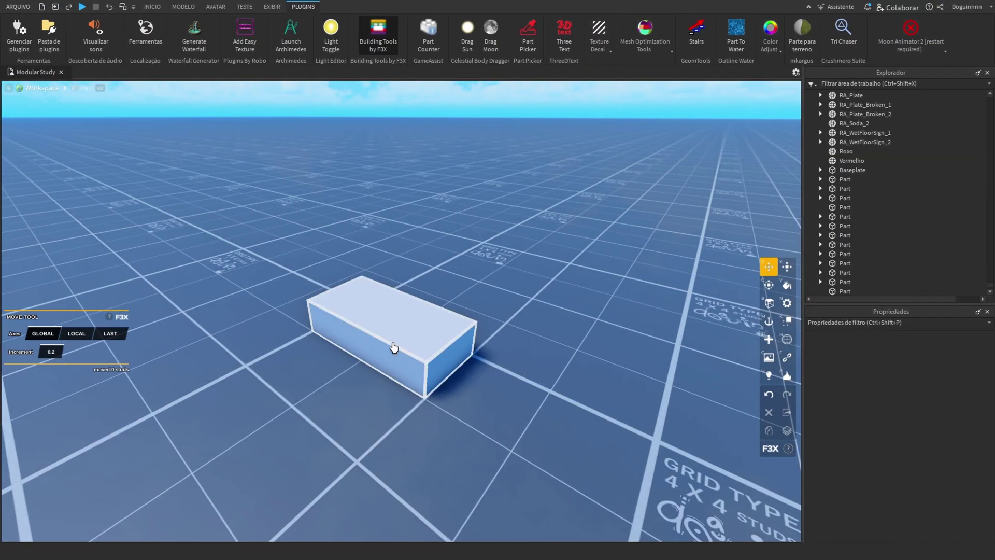
left_click(401, 347)
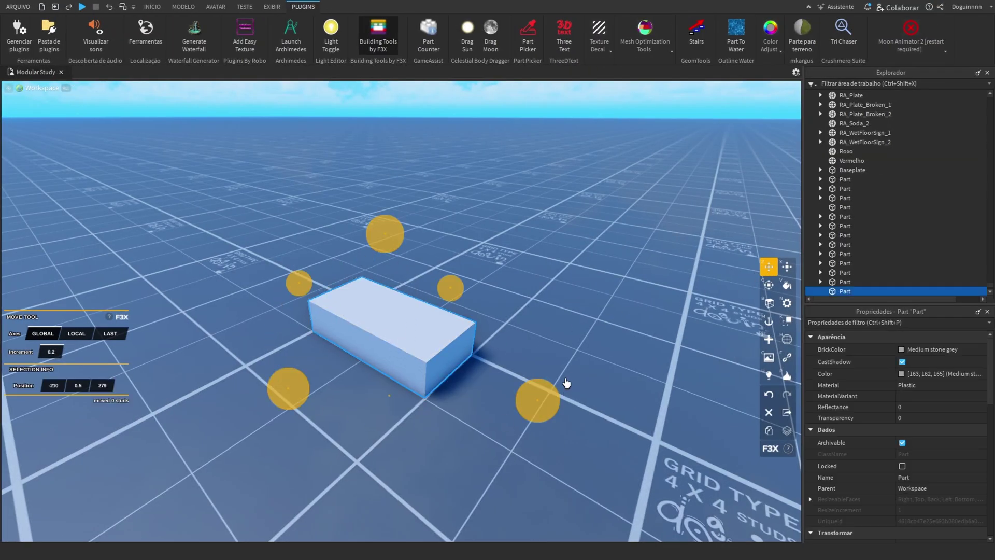
mouse_move(567, 382)
right_mouse_down()
mouse_move(554, 382)
mouse_move(562, 377)
right_mouse_up()
right_click_drag(465, 380, 463, 358)
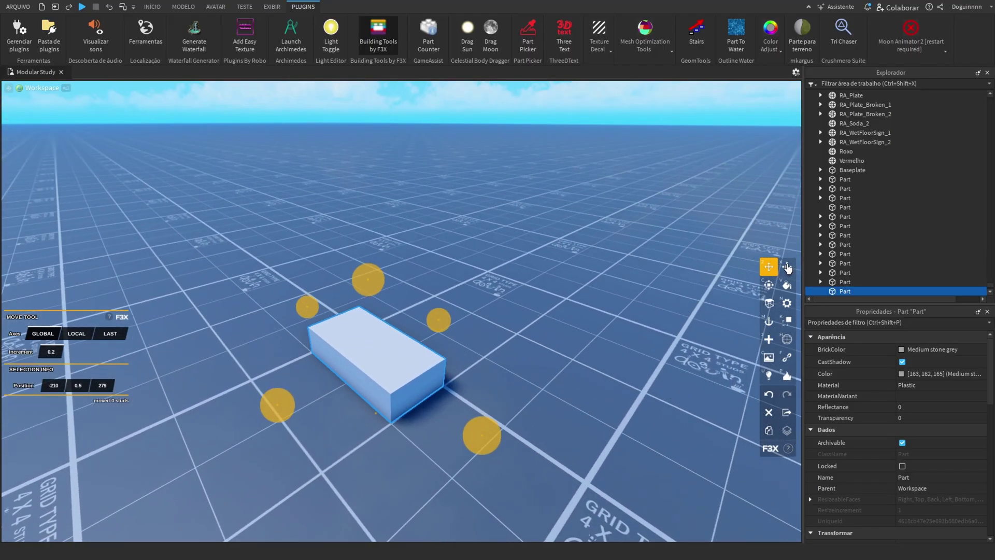
left_click(787, 267)
left_click(769, 285)
right_click_drag(492, 218, 558, 280)
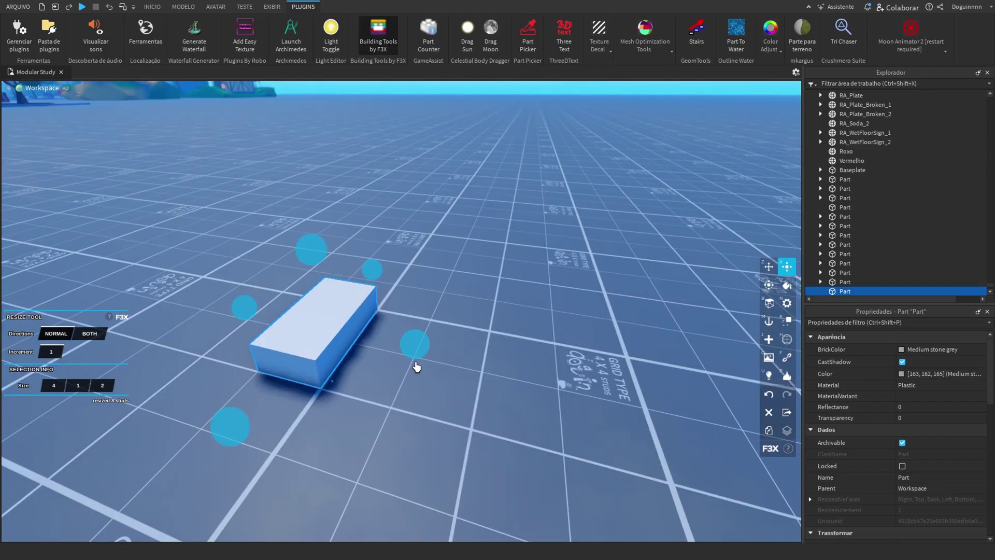
left_click_drag(416, 363, 746, 410)
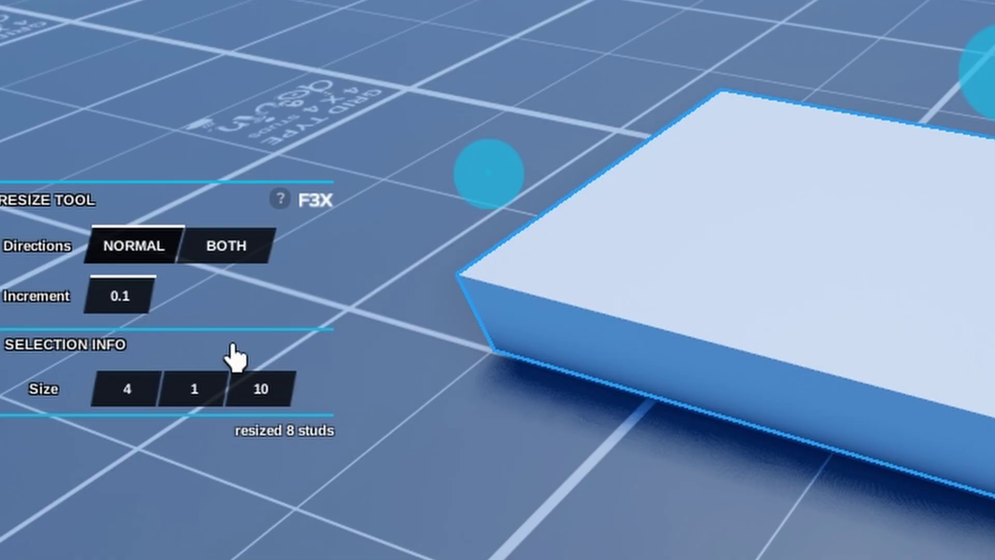
Step: Widen the block to about 7.9 studs with the Resize tool, using an increment of 0.1
right_click_drag(442, 286, 442, 287)
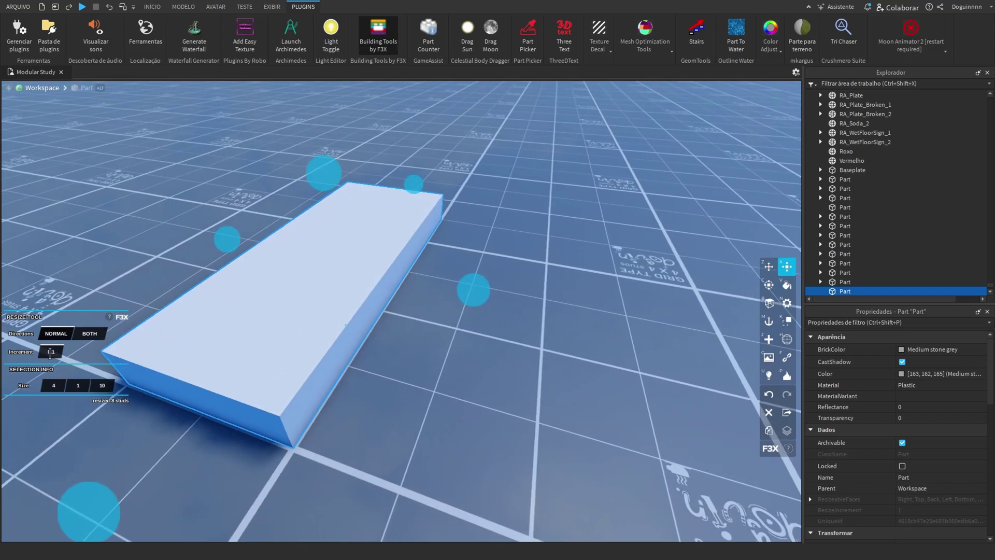
key("s")
key("d")
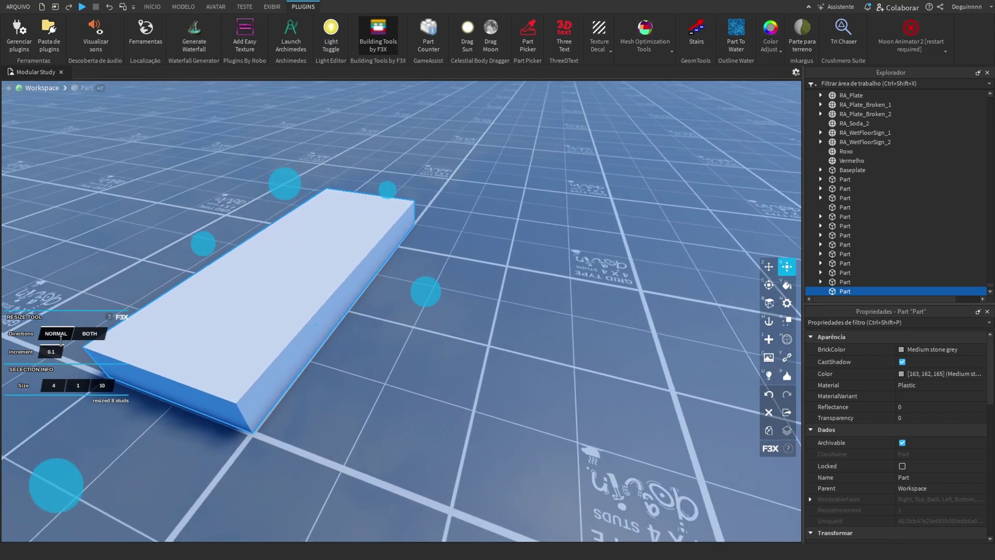
left_click_drag(417, 291, 541, 329)
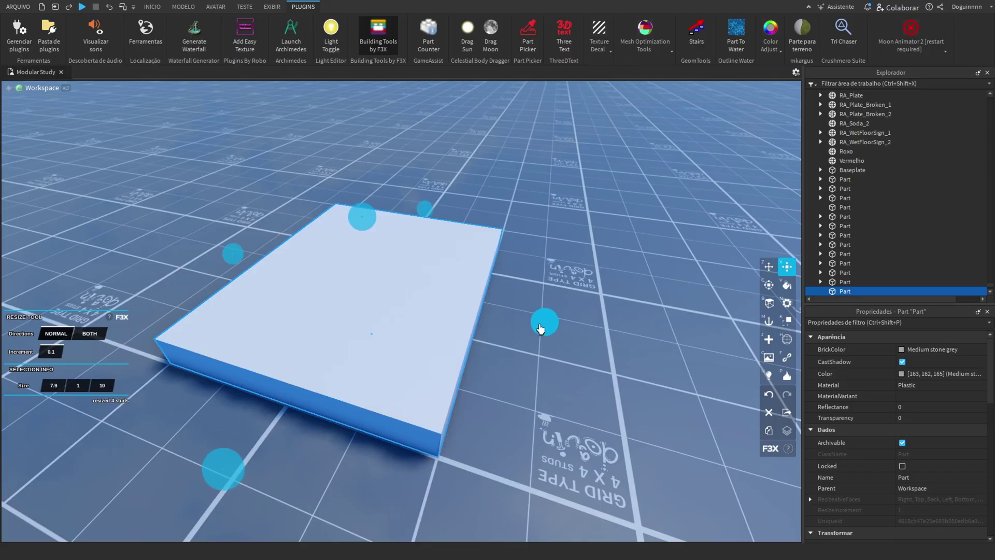
key("w")
key("q")
left_click_drag(559, 272, 560, 271)
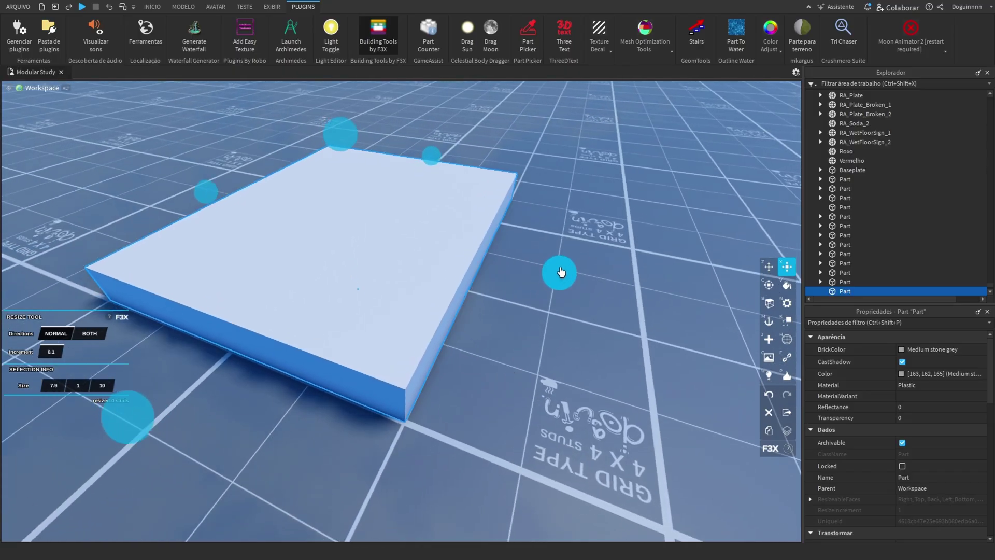
Step: Paint the selected slab blue with the F3X Paint tool
key("s")
key("z")
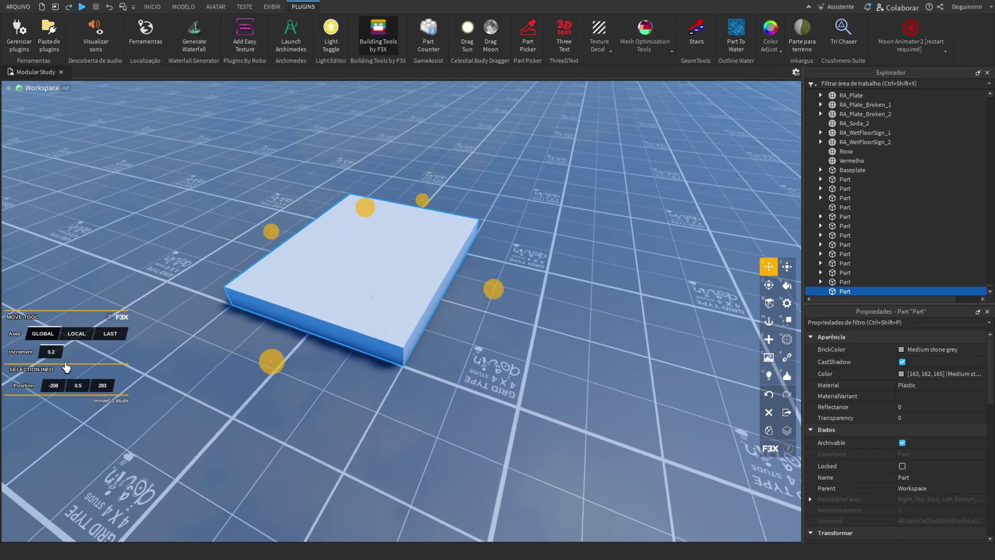
key("c")
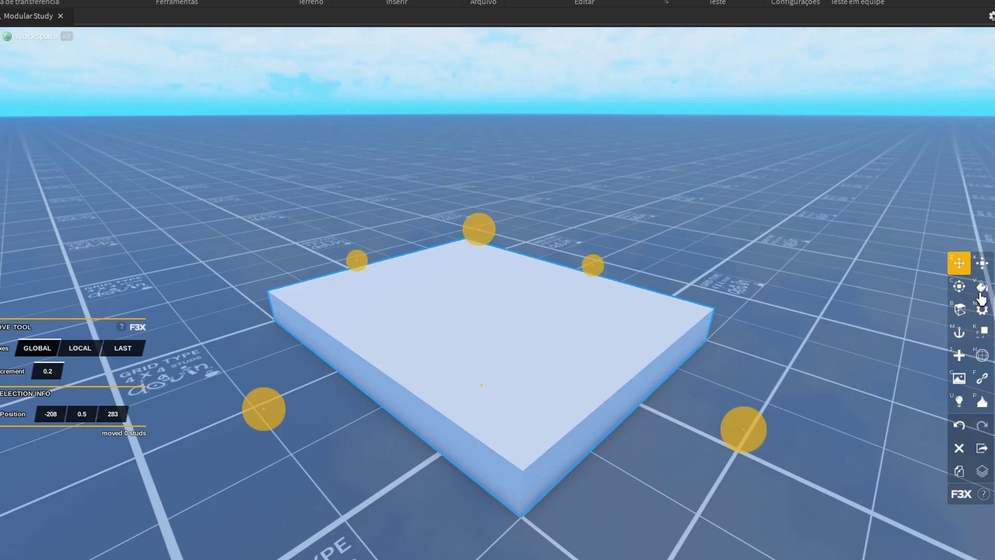
left_click(982, 288)
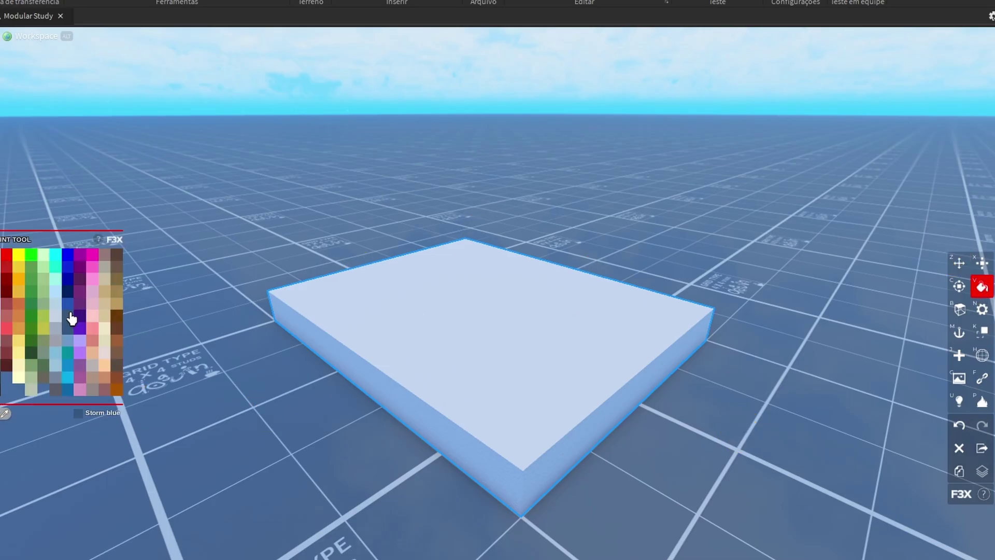
left_click(71, 318)
key("z")
Step: Change the blue slab's material to Wood with the Material tool
left_click(981, 309)
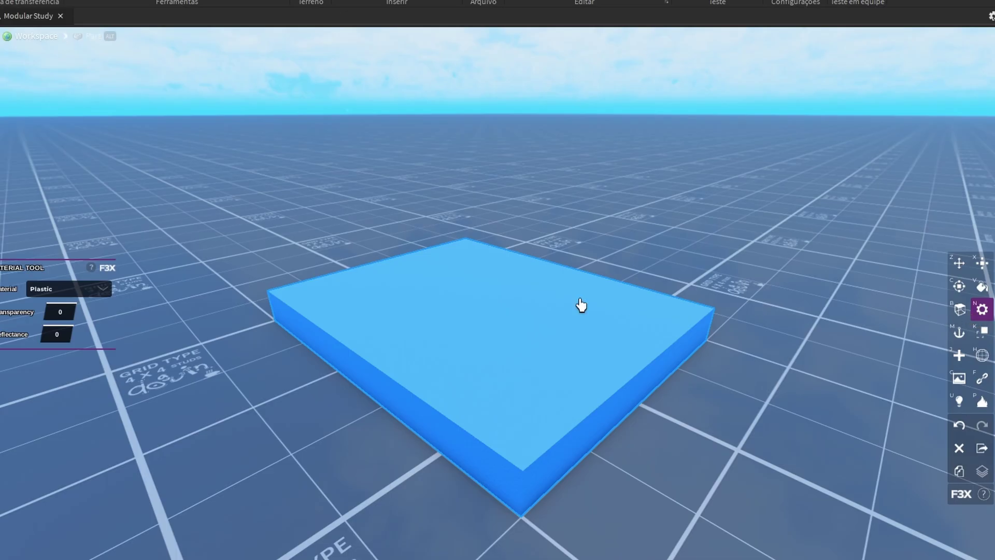
left_click(71, 293)
left_click(327, 346)
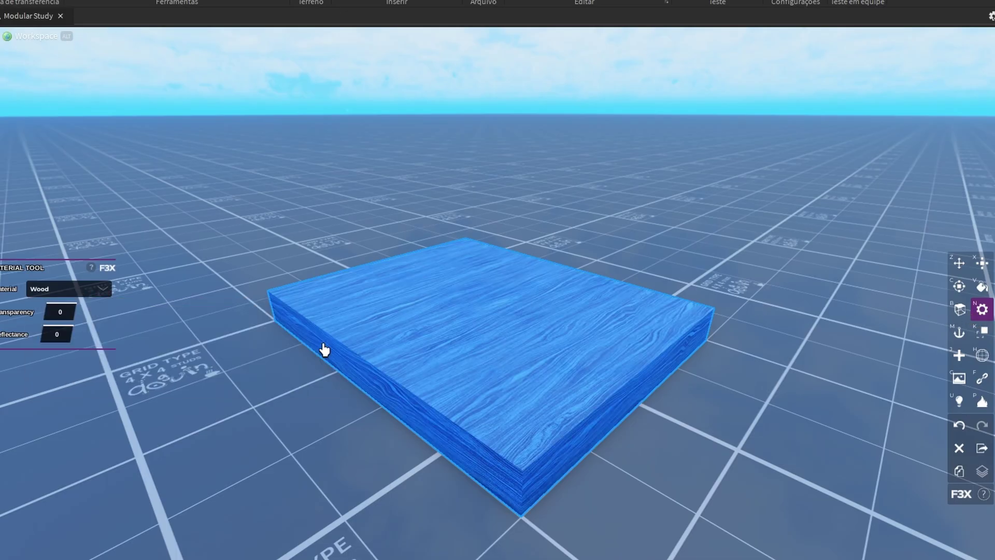
Step: Review the Anchor tool's status options and the New Part tool's part types, keeping the type at Normal
left_click(959, 332)
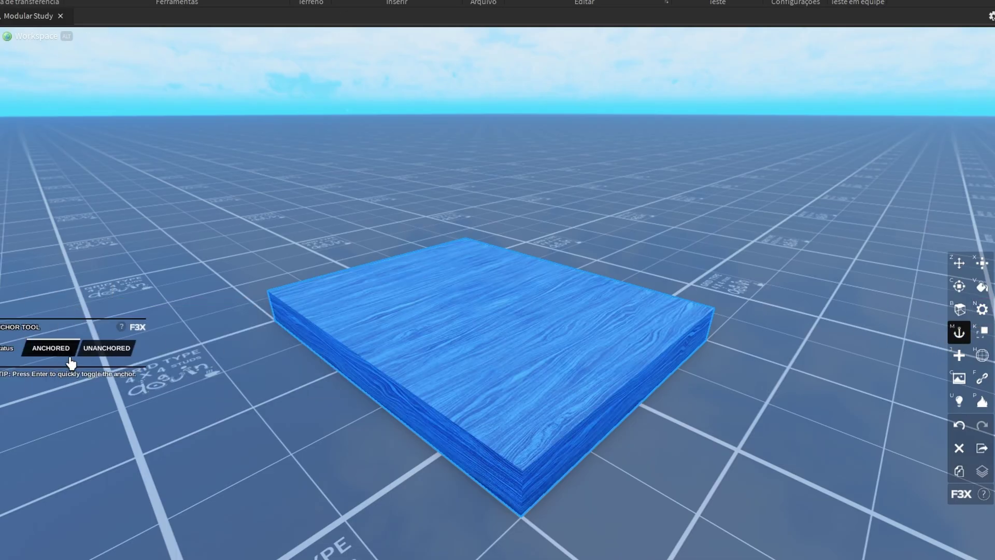
key("z")
left_click(961, 359)
right_click_drag(746, 367, 255, 351)
key("s")
key("d")
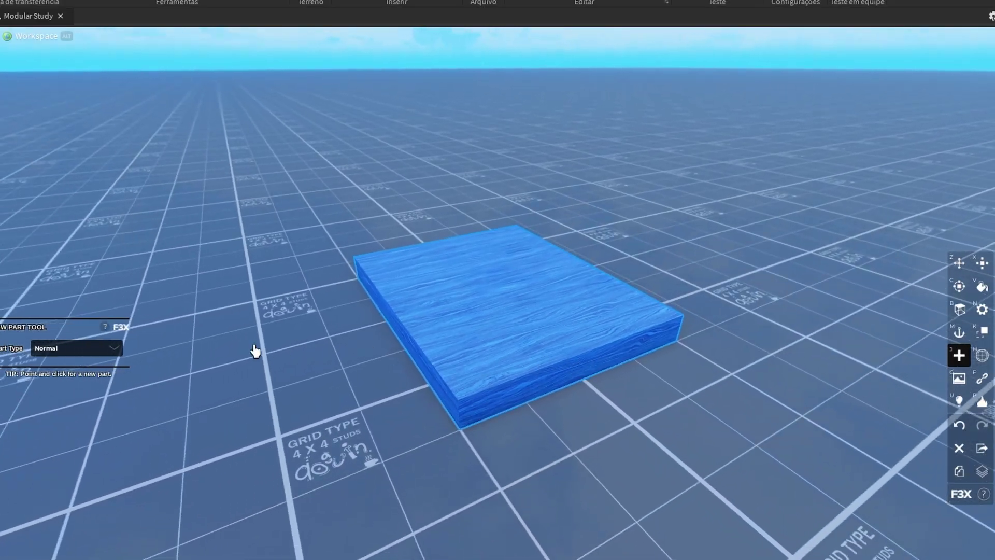
left_click(85, 348)
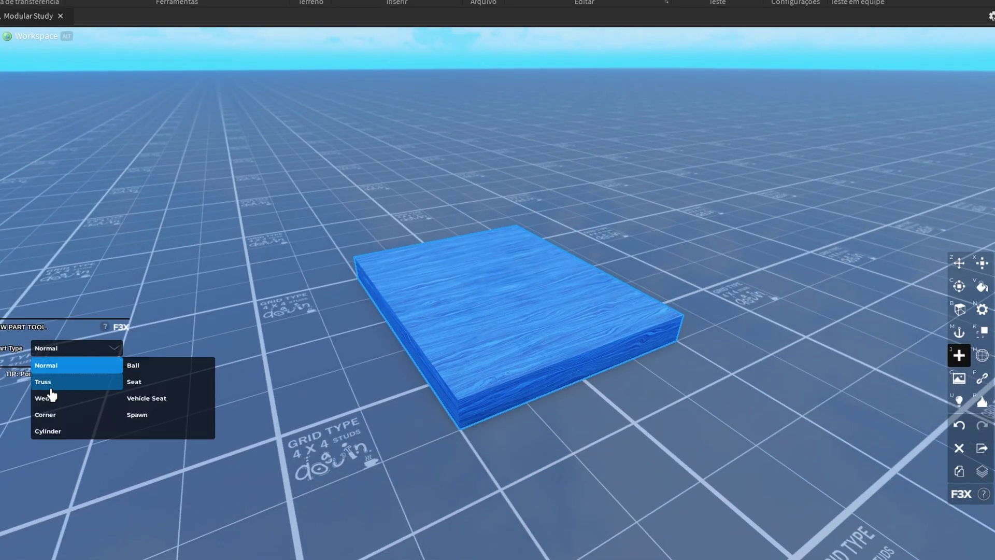
left_click(97, 362)
Step: Add a Head-type mesh to the blue wooden slab with the Mesh tool
left_click(982, 356)
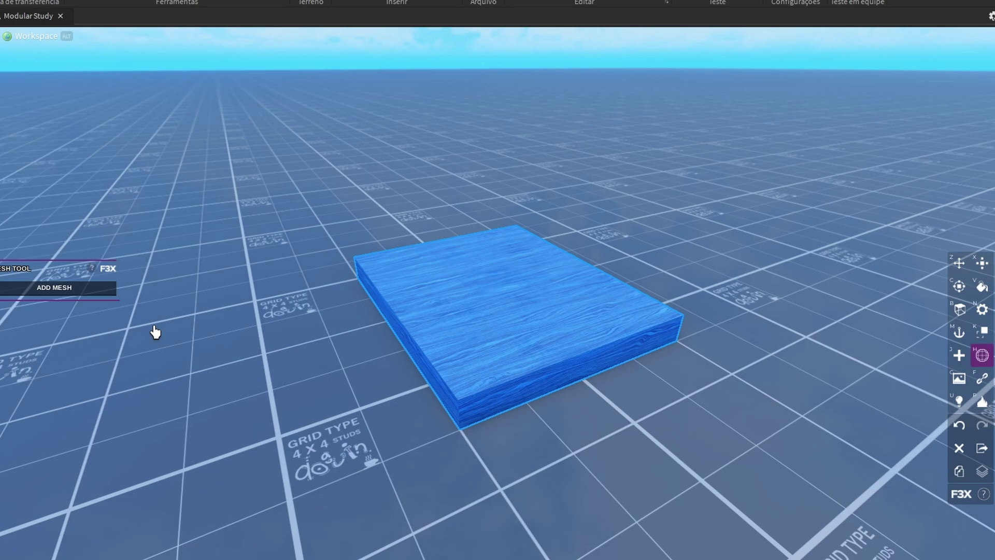
left_click(54, 288)
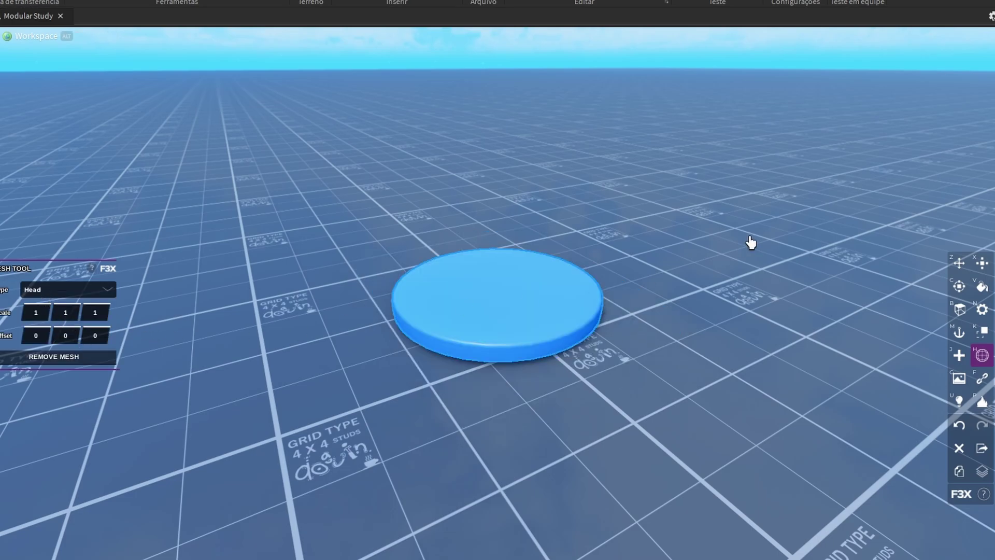
Step: Look over the options of the Texture tool and the Lighting tool
key("g")
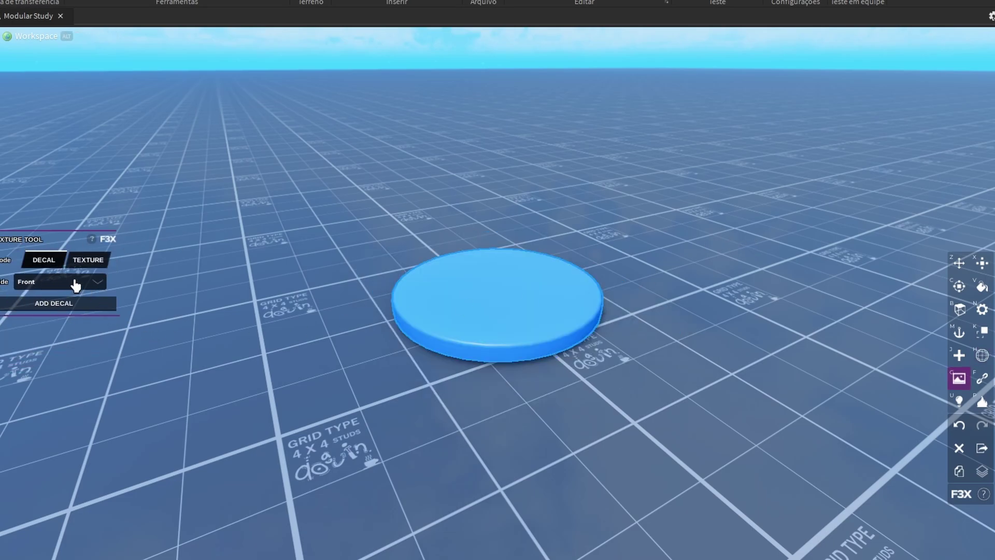
key("u")
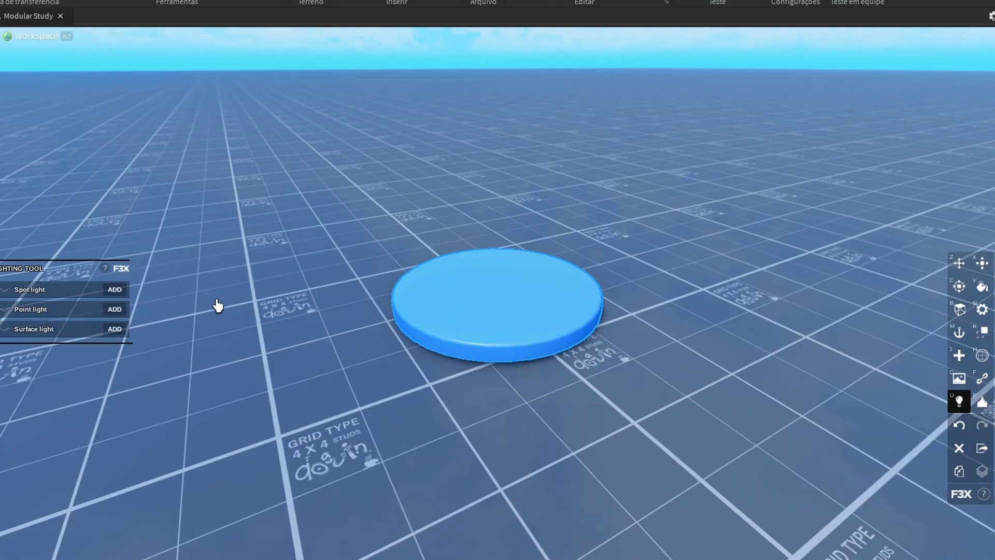
key("p")
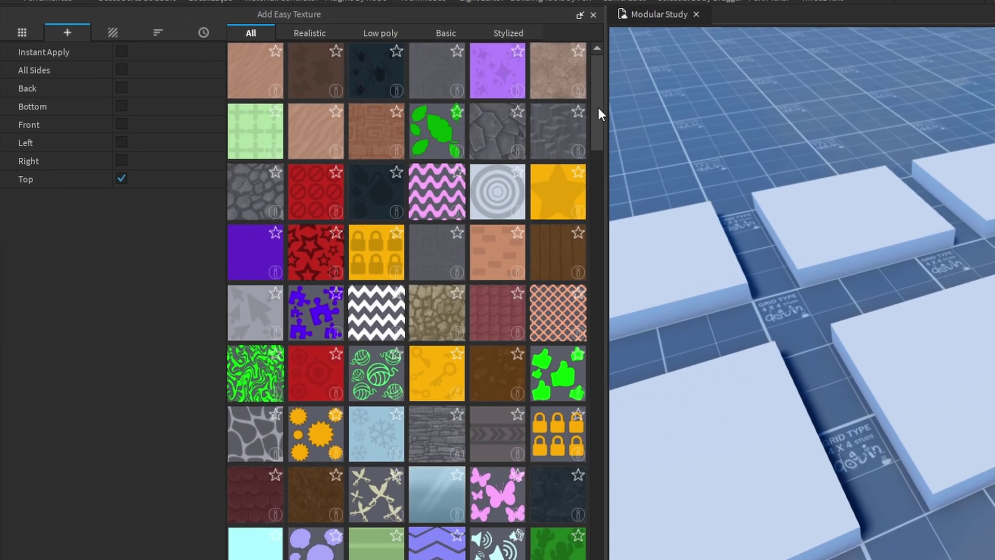
Step: Browse the Add Easy Texture library through its full texture list and style categories
mouse_move(598, 107)
left_mouse_down()
mouse_move(601, 122)
mouse_move(603, 107)
left_mouse_up()
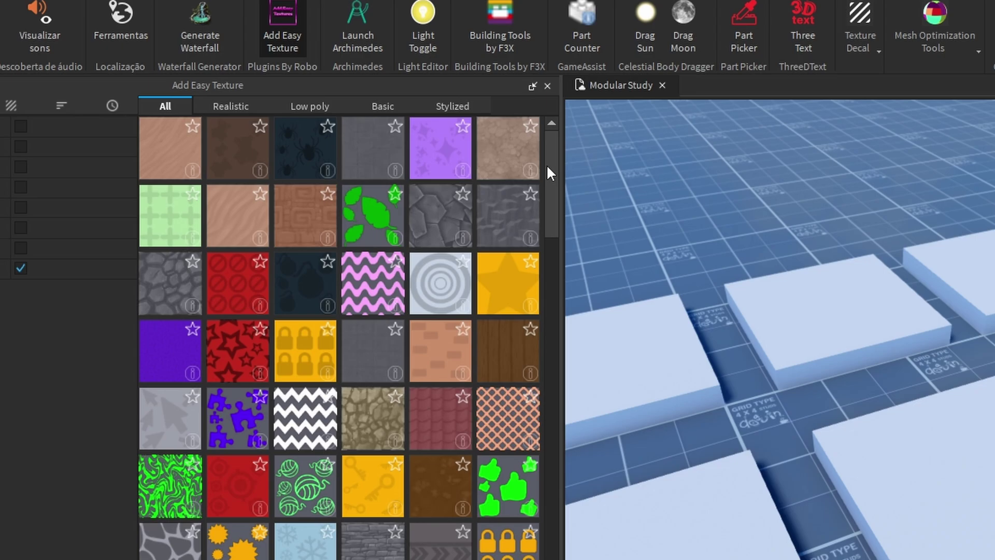
left_click_drag(406, 120, 411, 140)
left_click_drag(555, 200, 550, 358)
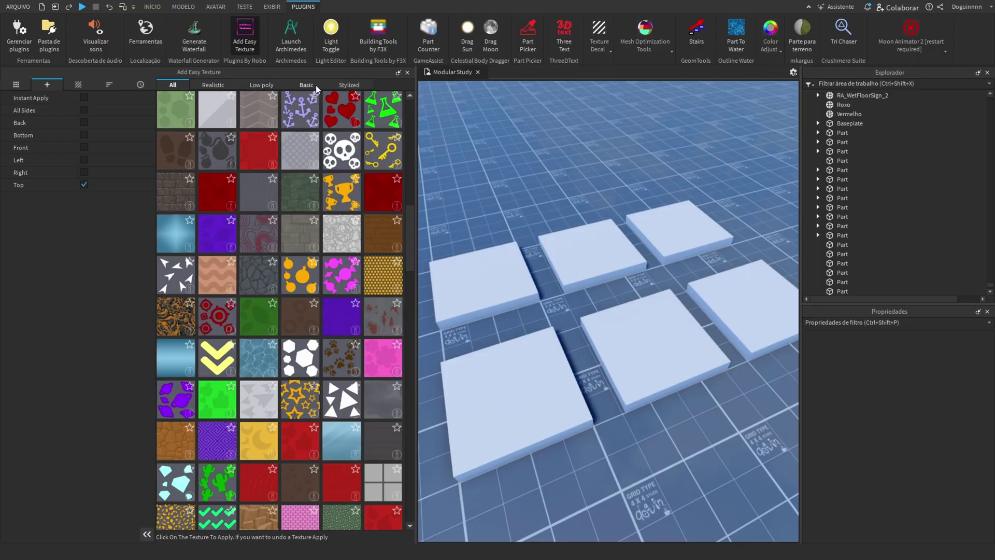
left_click(358, 85)
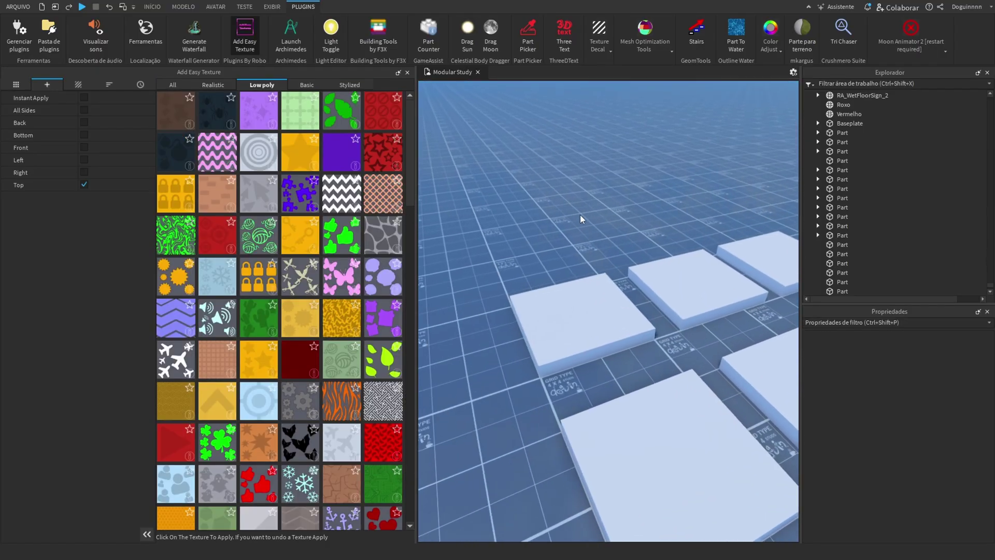
Step: Apply the brown wavy Low poly texture to the top face of the nearest white slab
scroll(580, 215, "up", 5)
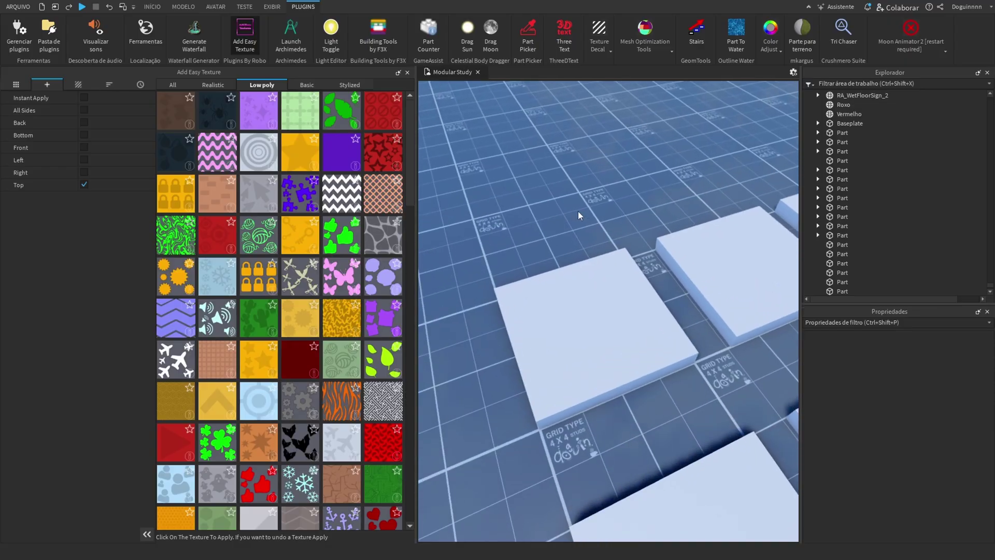
left_click(580, 319)
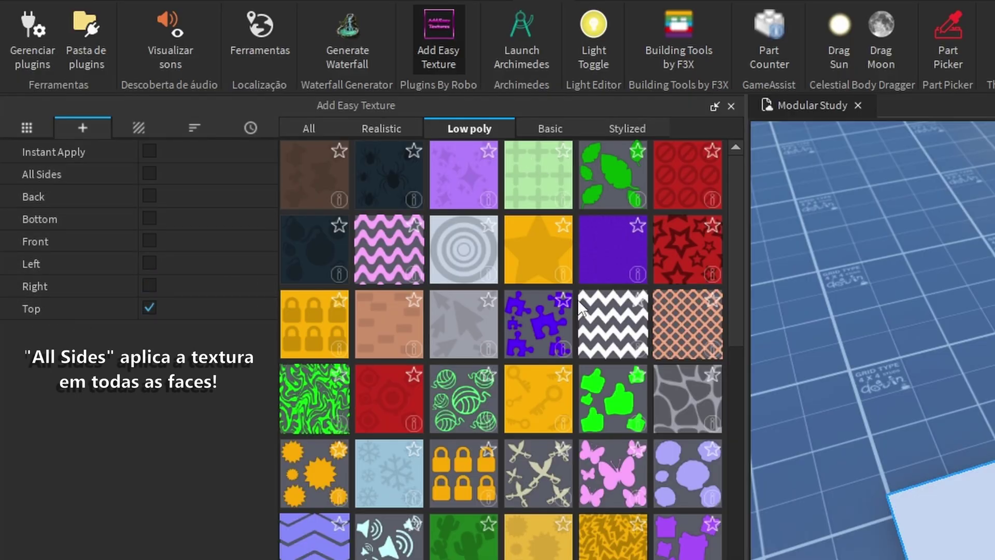
scroll(581, 485, "down", 5)
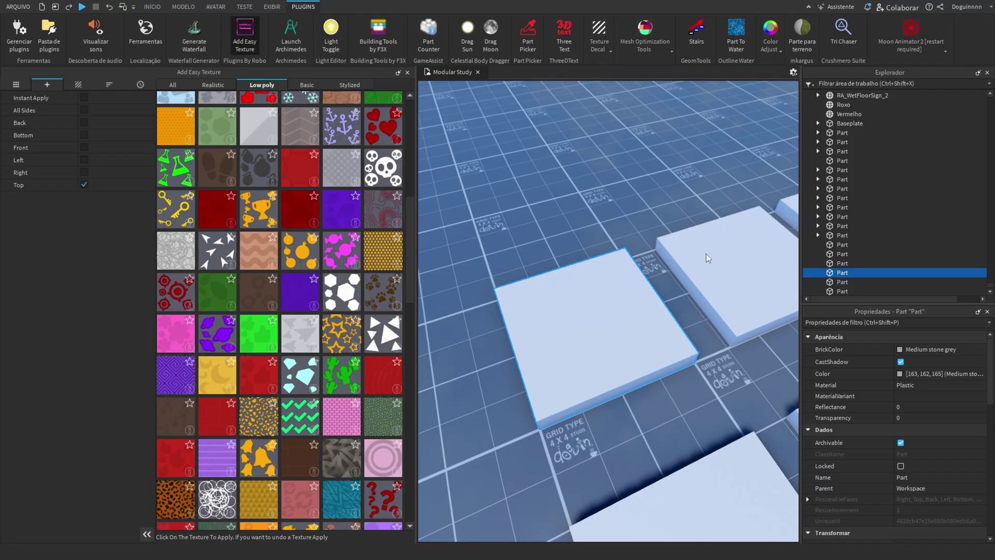
left_click(264, 247)
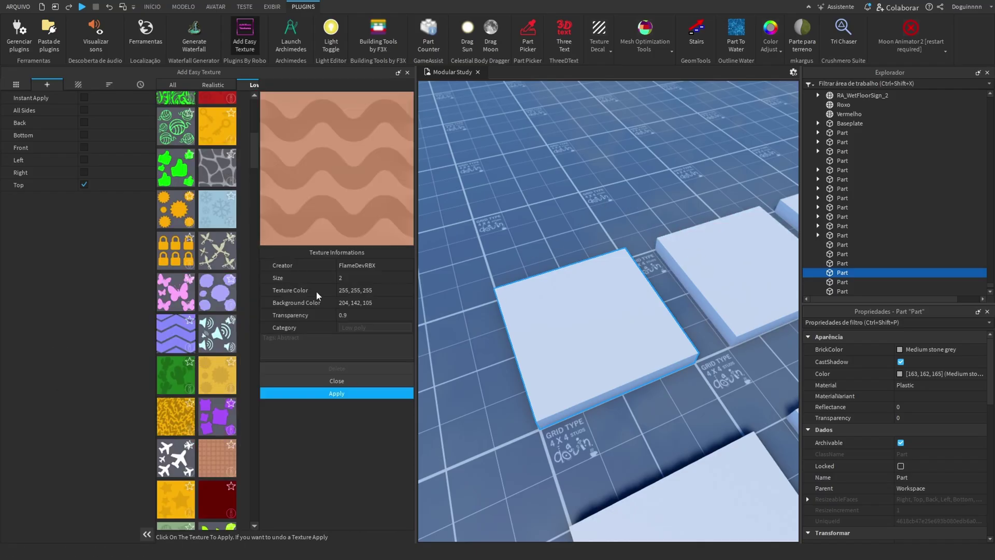
left_click(337, 394)
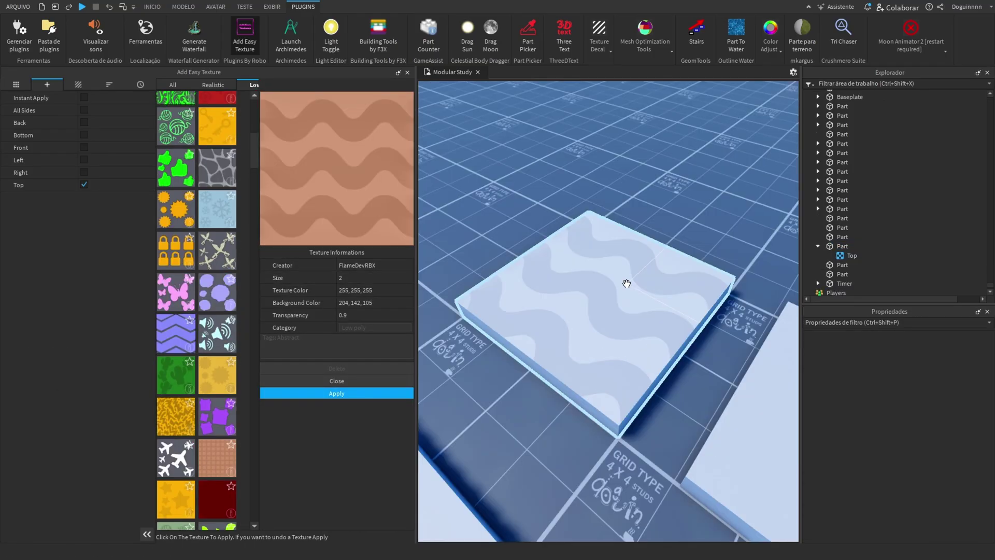
Step: Set StudsPerTileU of the slab's wavy Top texture to 12 and open StudsPerTileV for editing
right_click_drag(639, 316, 646, 321)
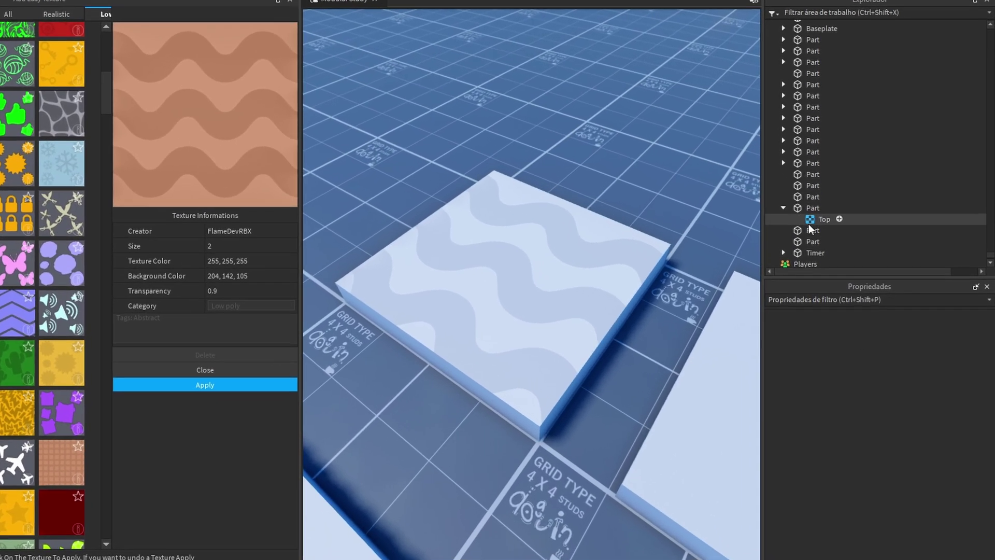
left_click(809, 224)
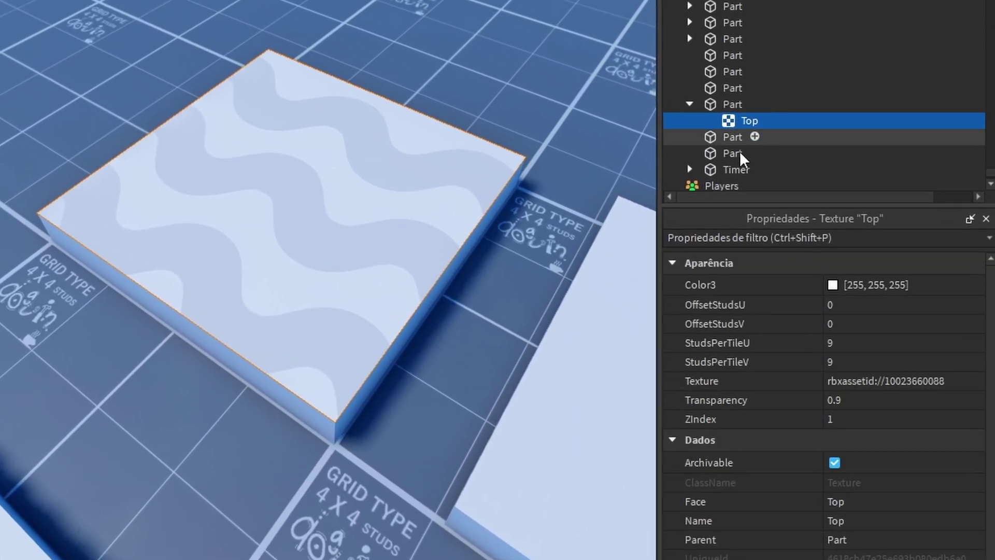
left_click(870, 349)
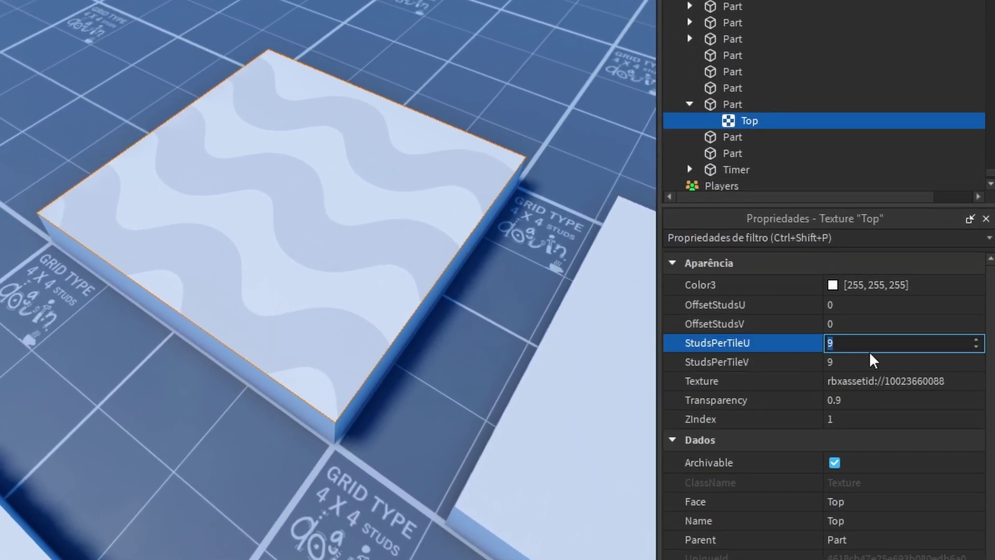
type("12")
left_click(864, 362)
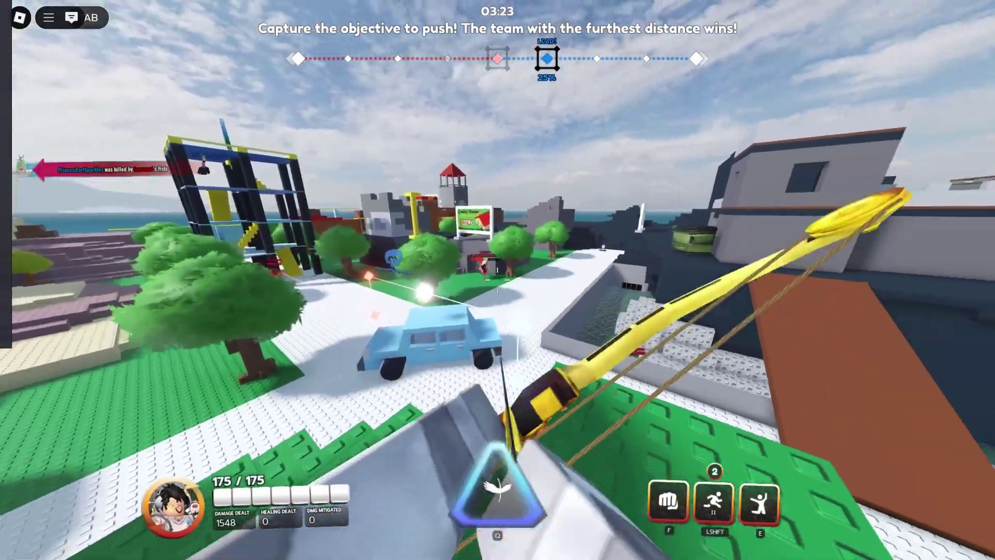
left_click(497, 280)
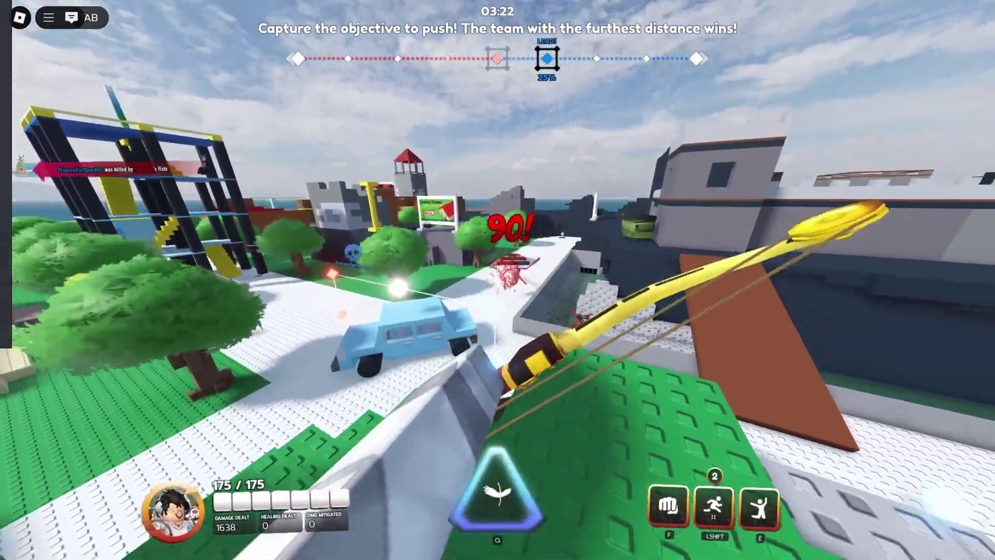
left_click(498, 280)
key("shift")
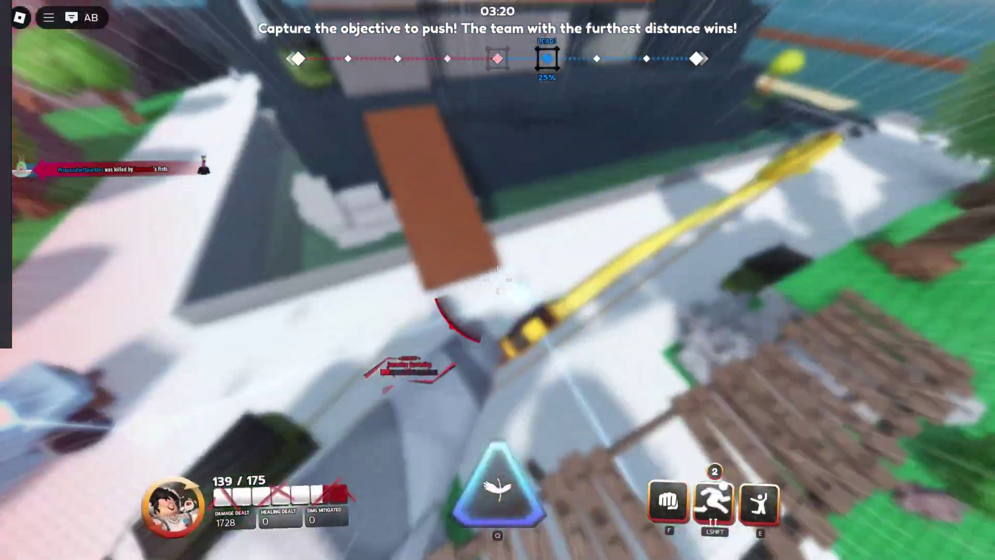
key("e")
left_click(497, 280)
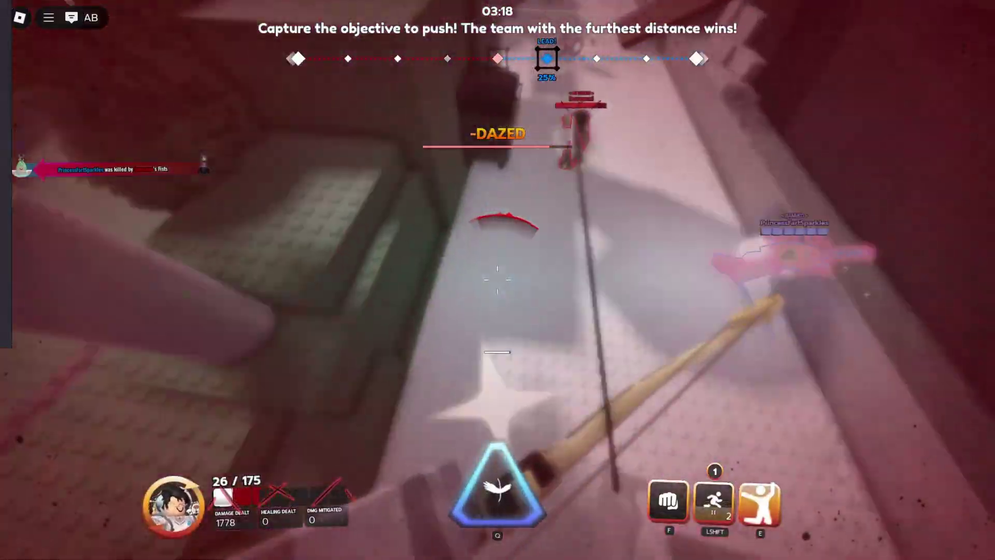
key("q")
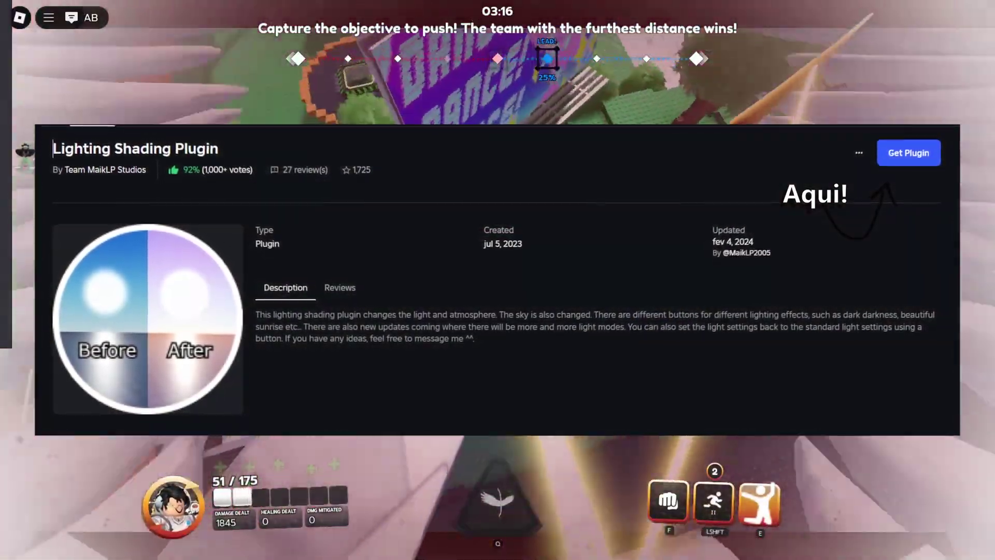
left_click(497, 280)
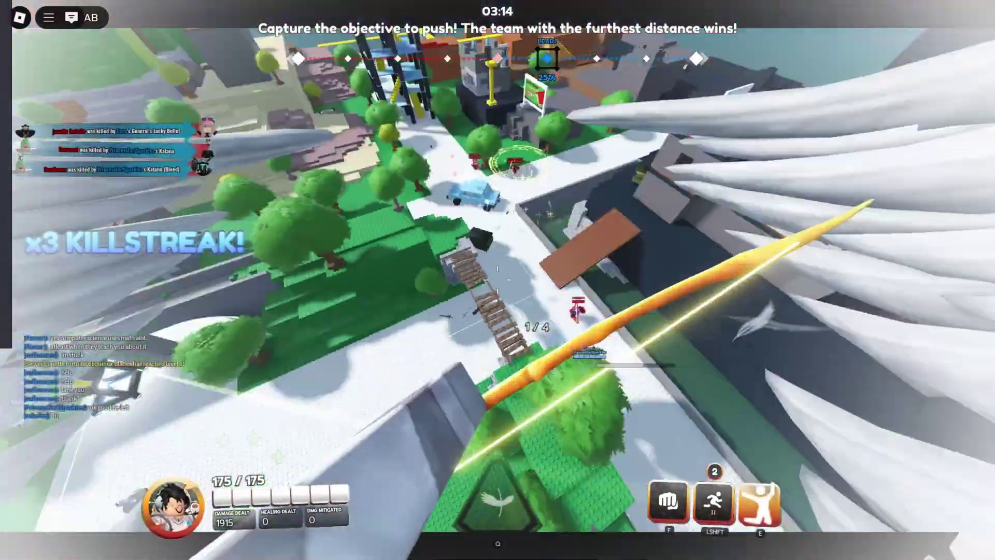
left_click(498, 280)
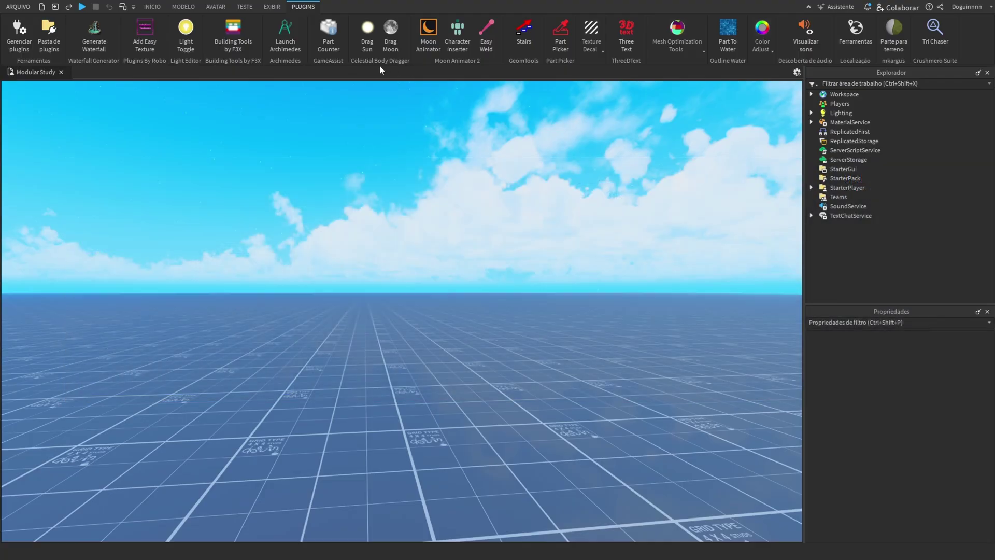
Step: Reposition the sun in the sky above the baseplate with Drag Sun
right_click_drag(436, 214, 432, 196)
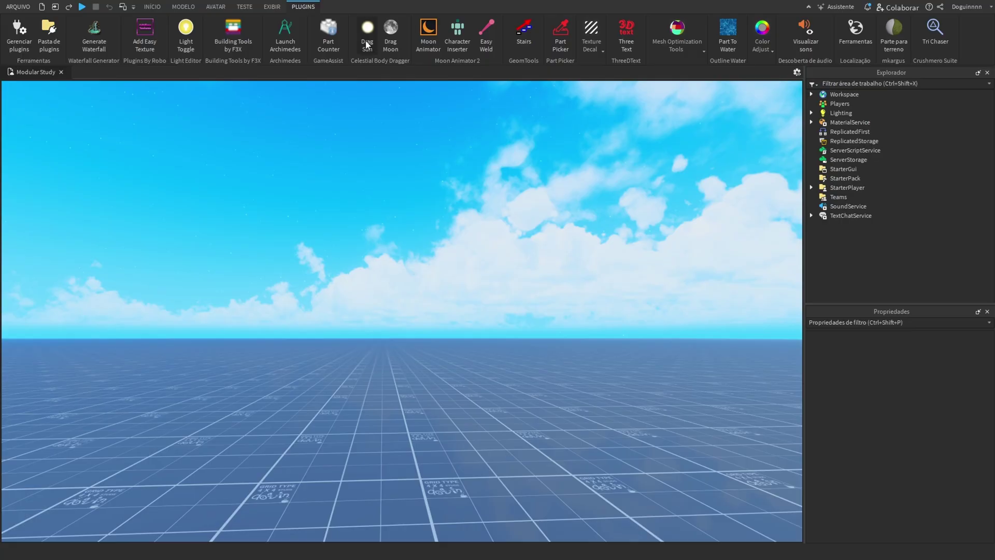
right_click_drag(399, 136, 399, 135)
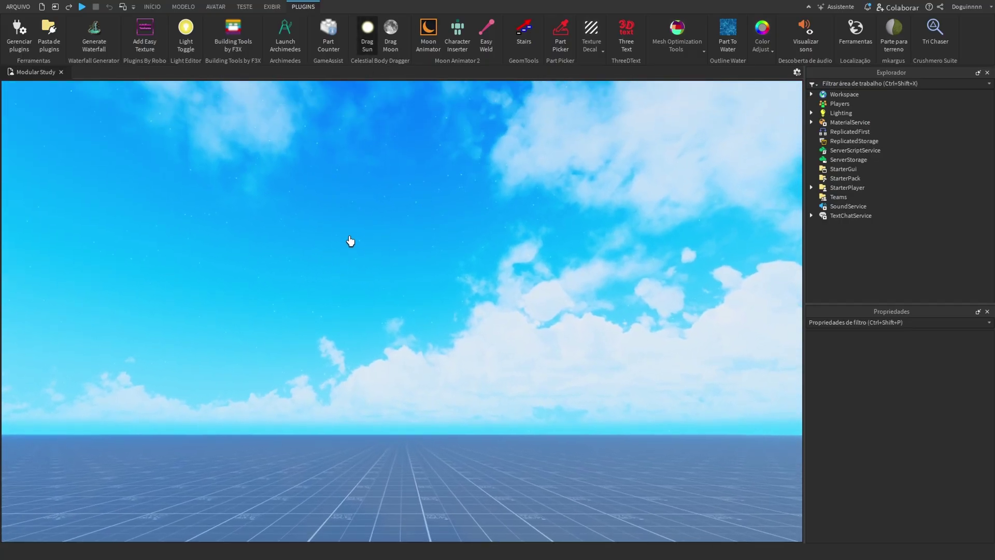
left_click_drag(265, 213, 358, 229)
Step: Reposition the moon in the sky above the baseplate with Drag Moon
left_click(388, 39)
right_click_drag(378, 165, 389, 186)
left_click_drag(389, 187, 353, 456)
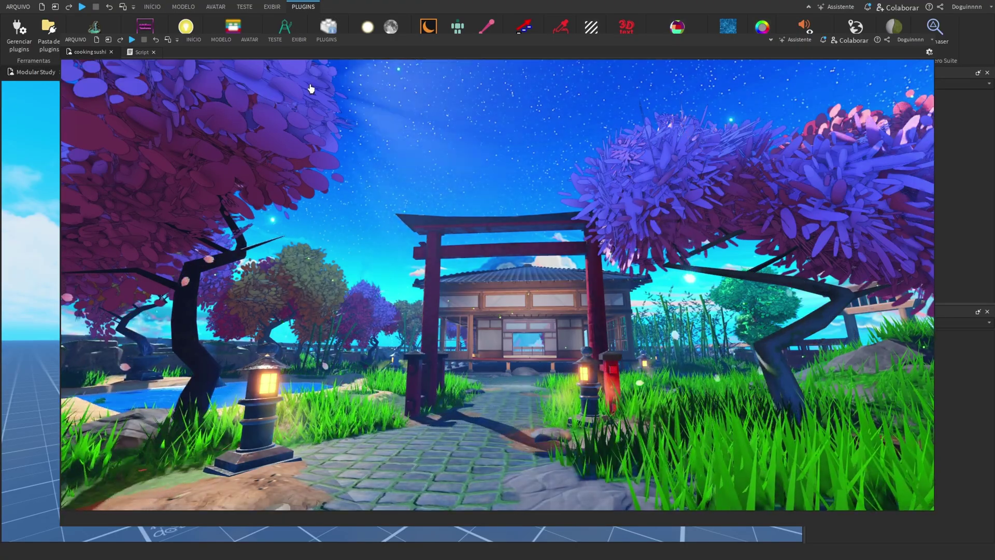
Step: Move the sun around the sky of the cooking sushi garden scene to shift its lighting from day to night
left_click_drag(311, 89, 758, 405)
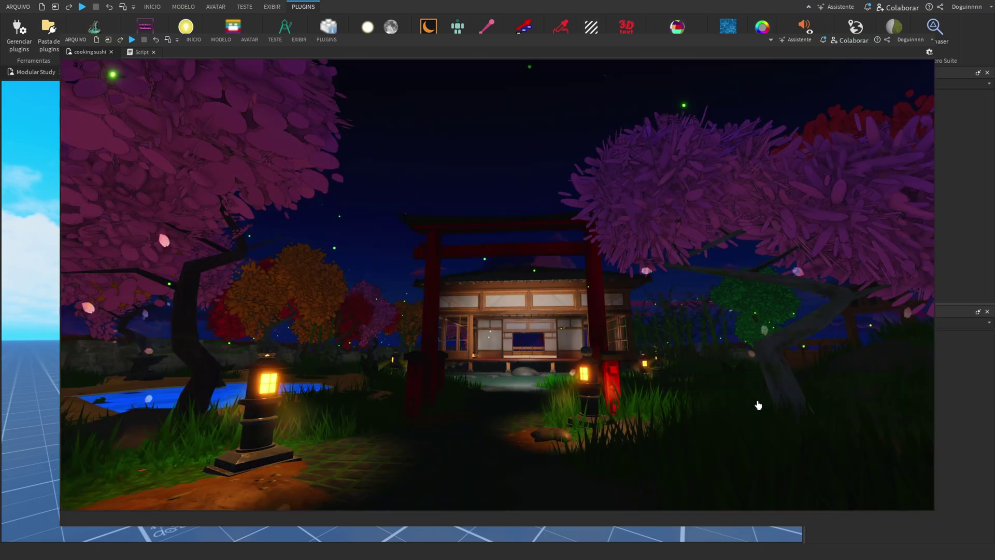
left_click_drag(710, 474, 642, 498)
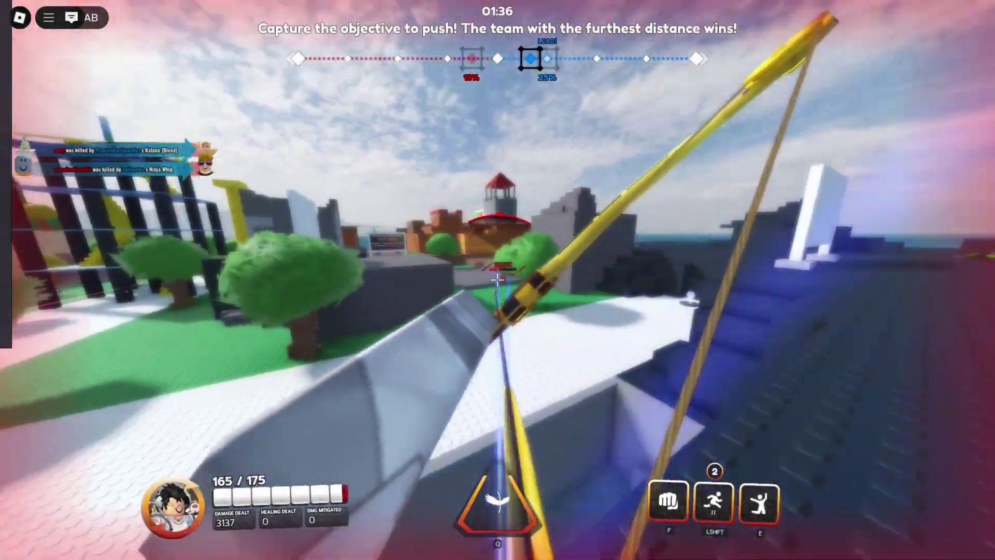
left_click(498, 283)
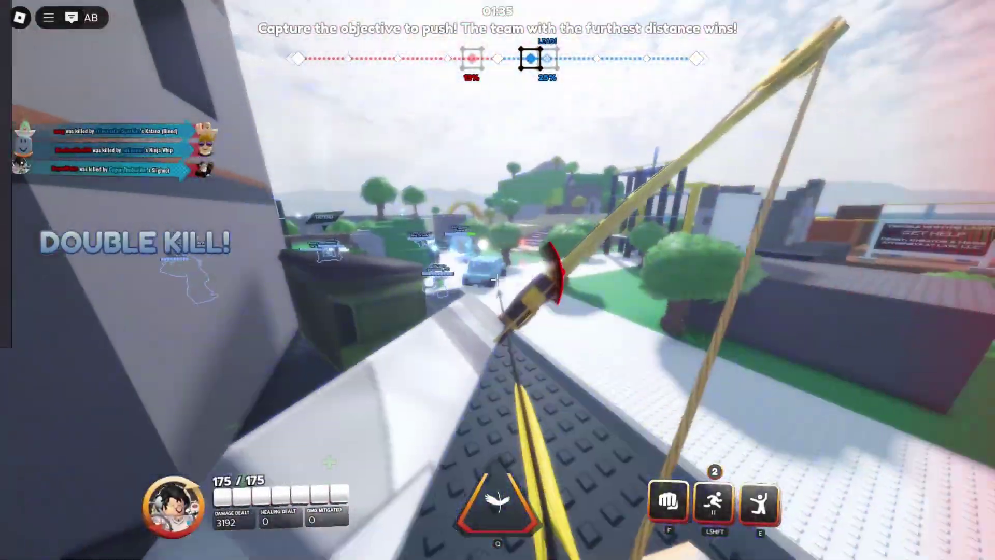
key("e")
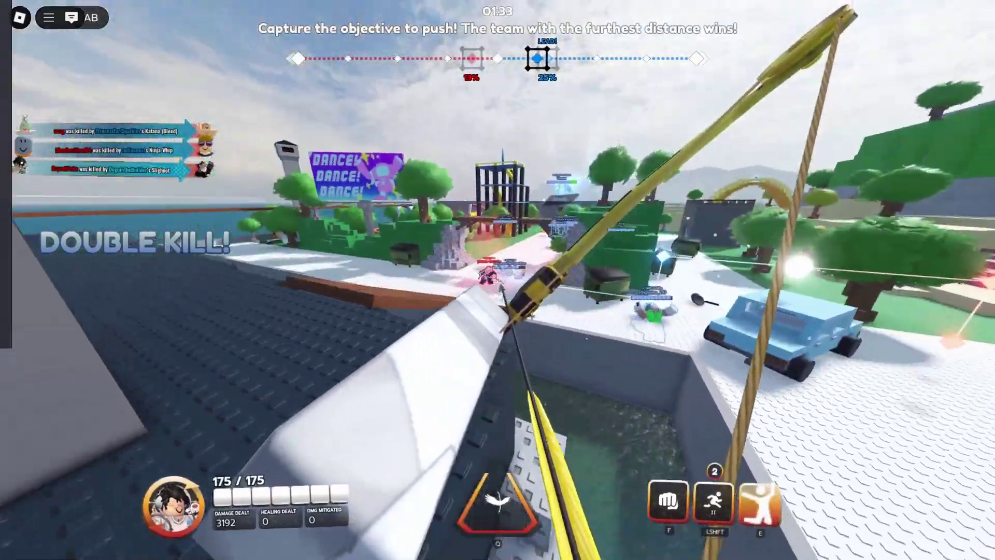
left_click(497, 280)
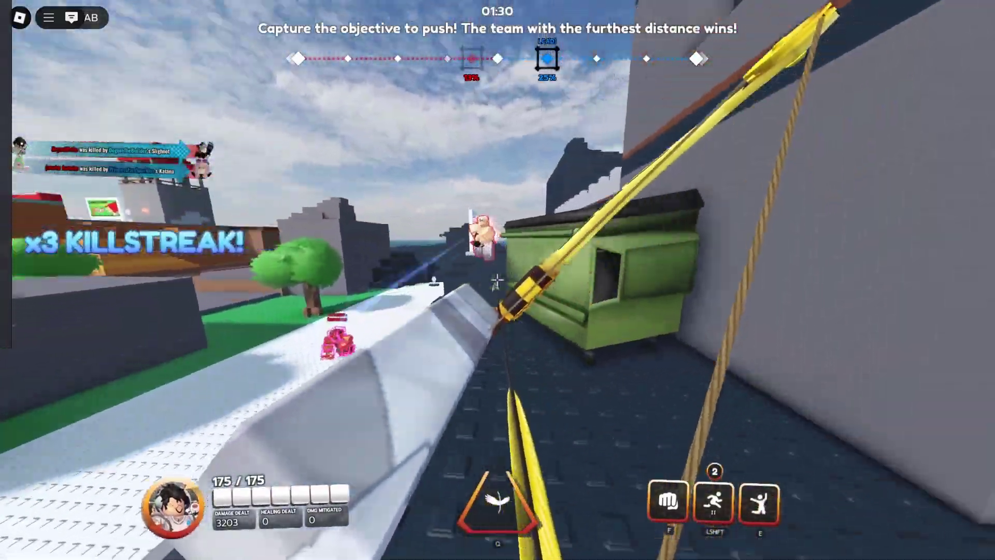
left_click(497, 281)
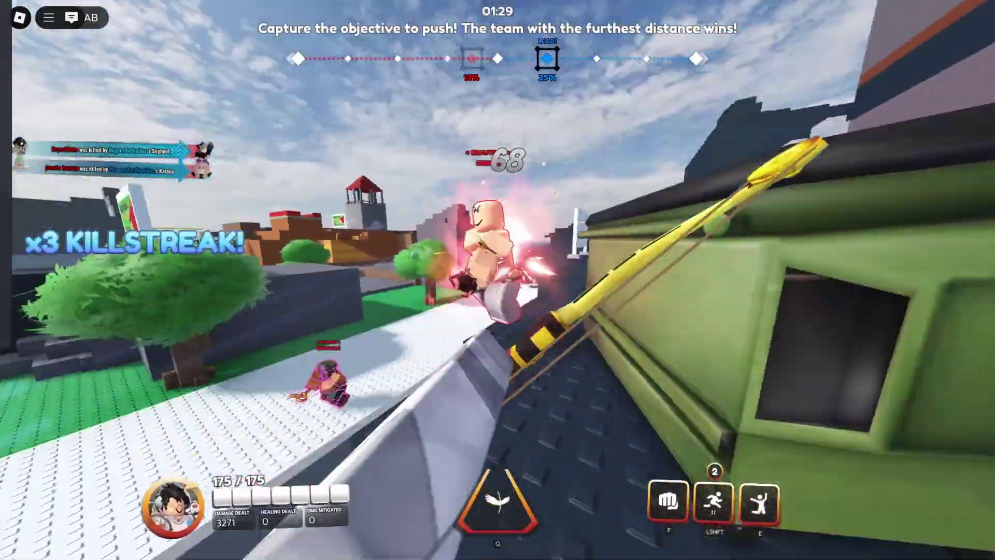
left_click(498, 280)
key("shift")
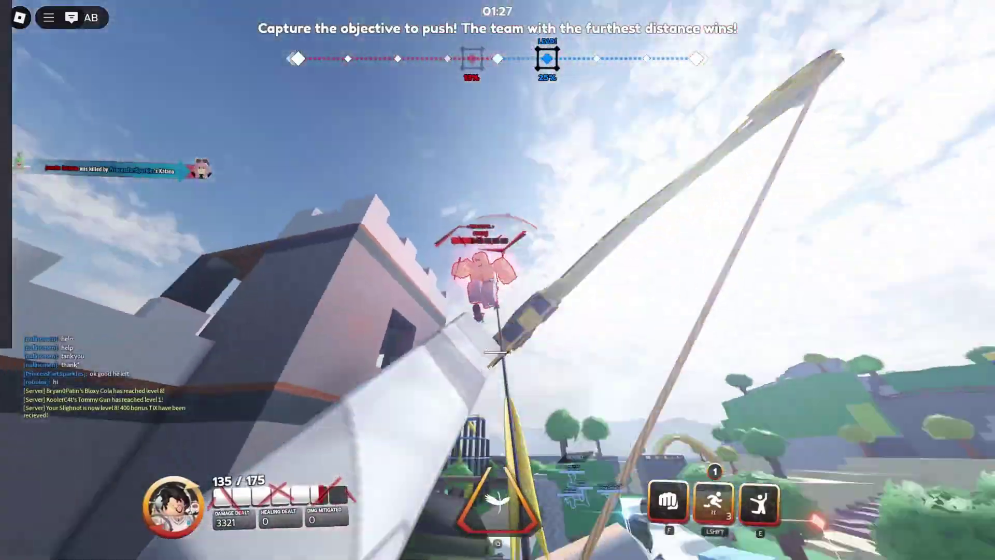
key("f")
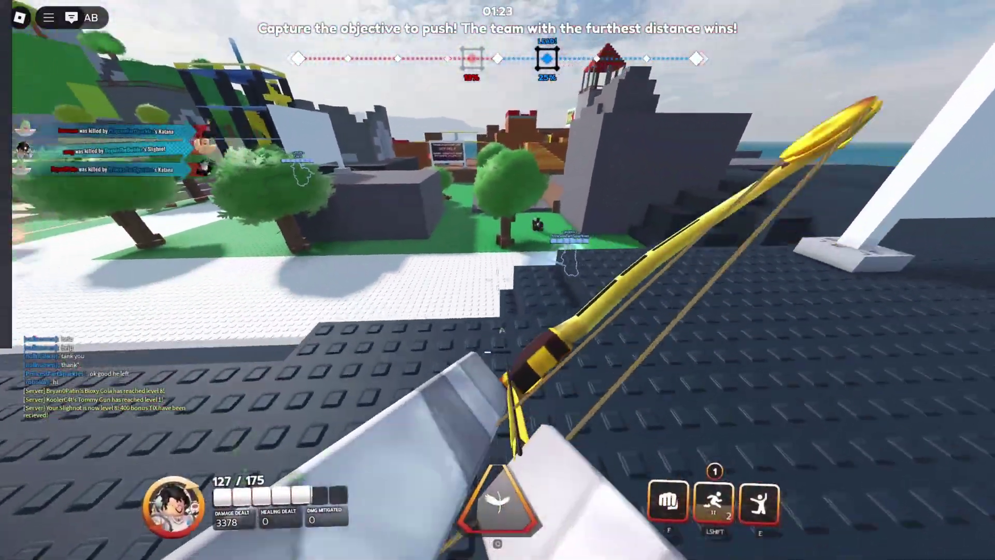
key("e")
key("shift")
left_click(498, 280)
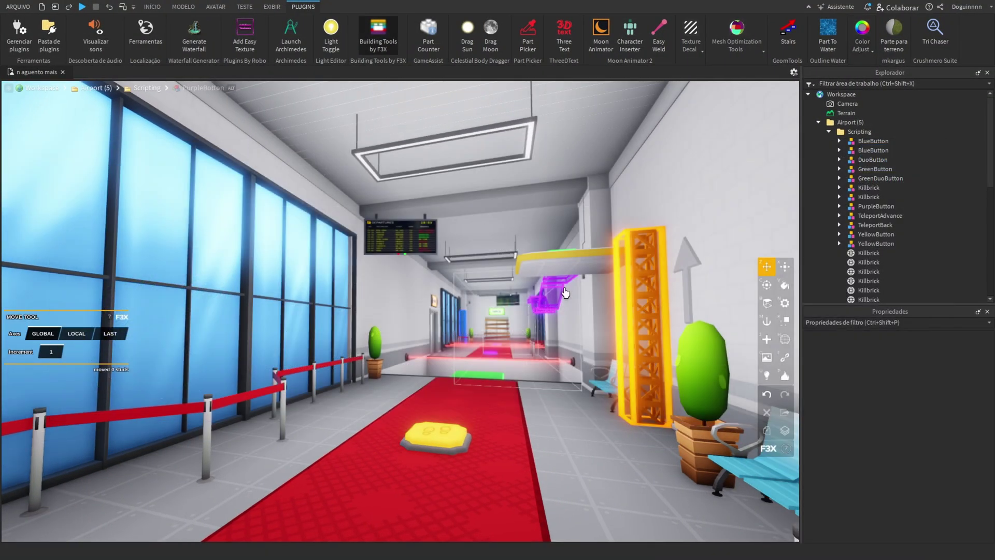
Step: Select the purple, yellow and green button models in the airport corridor and shift their colours together with Color Adjust's HSV Sliders
left_click(554, 292)
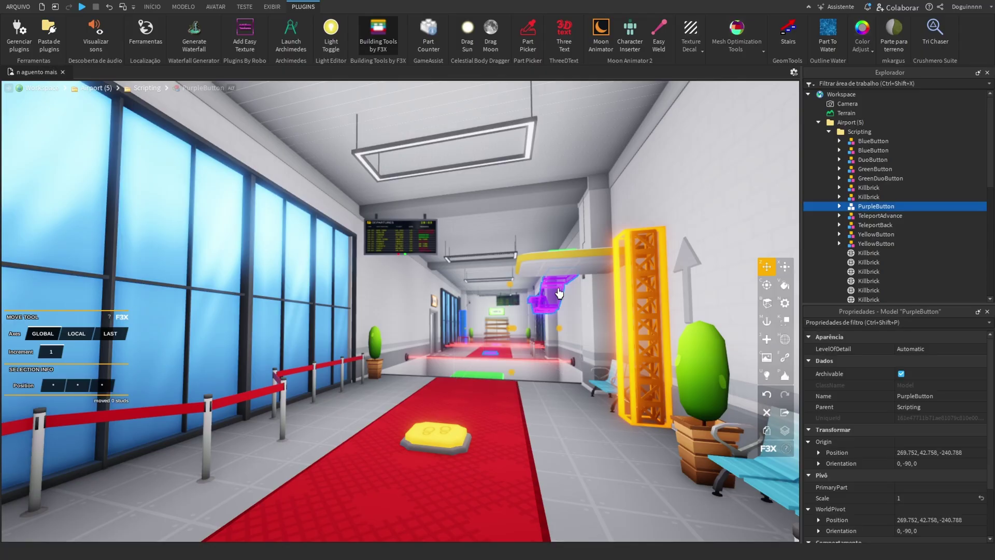
left_click(436, 434, "shift")
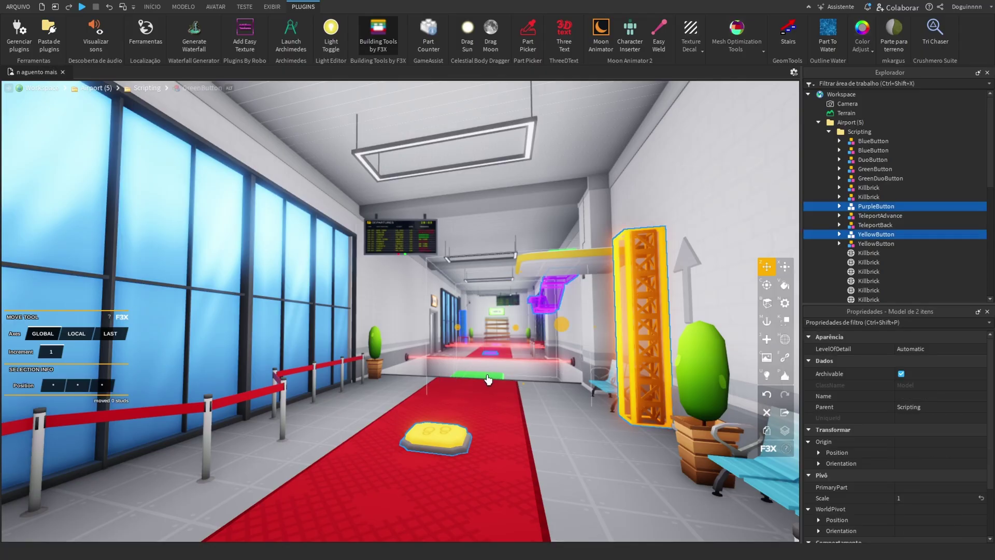
left_click(487, 379, "shift")
left_click(862, 39)
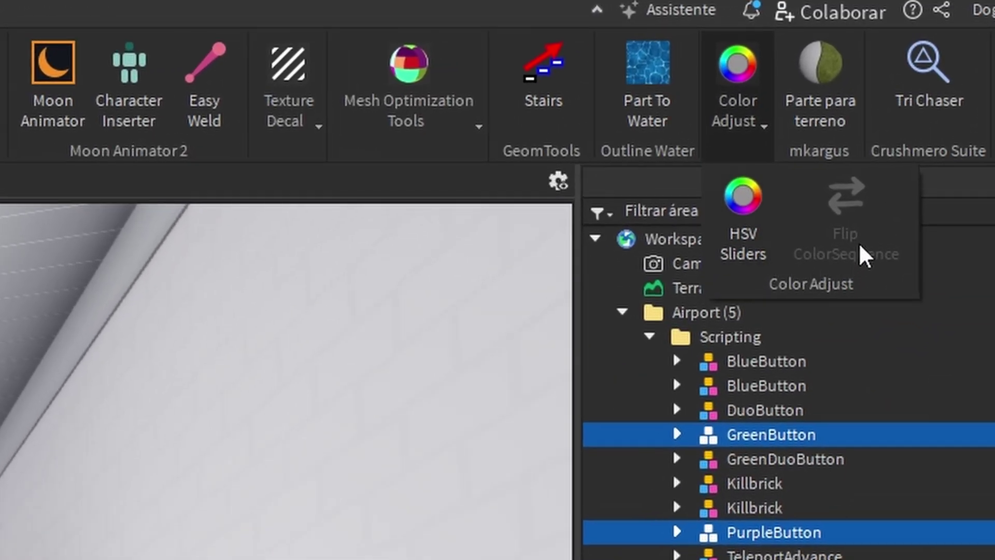
left_click(737, 264)
left_click_drag(490, 231, 291, 158)
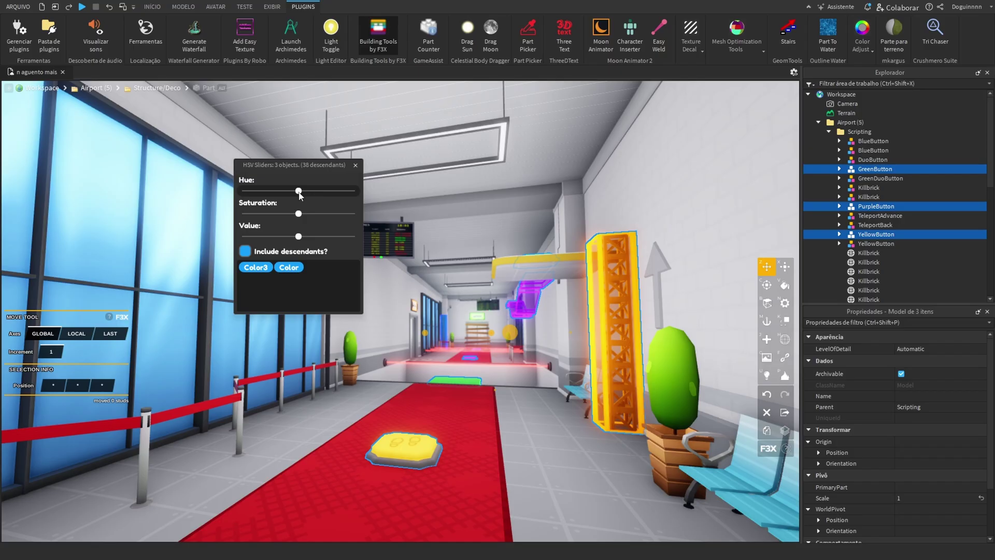
left_click_drag(300, 192, 275, 237)
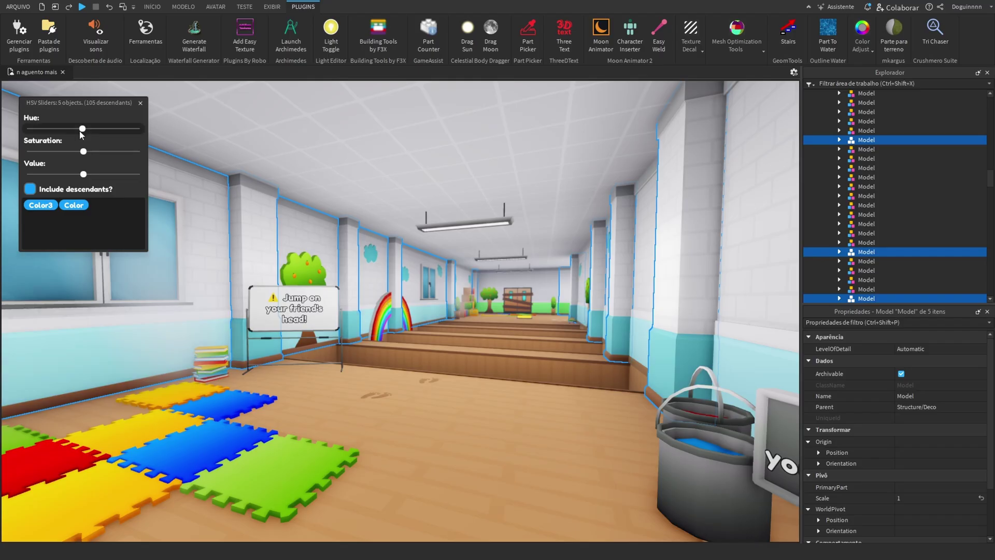
Step: Recolour the five selected classroom wall models to pink and magenta by adjusting hue, saturation and value with HSV Sliders
left_click_drag(83, 130, 120, 129)
left_click_drag(71, 151, 88, 150)
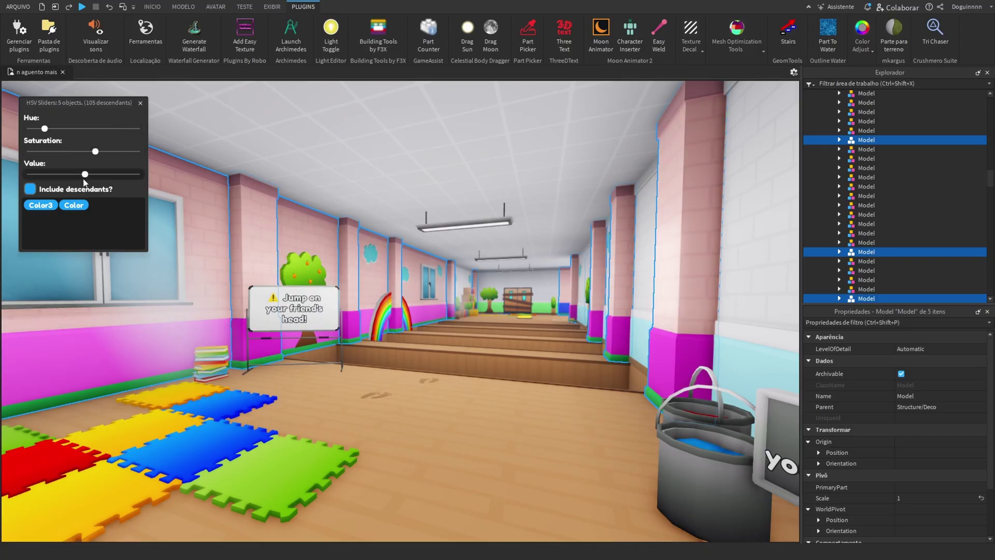
left_click_drag(83, 175, 90, 151)
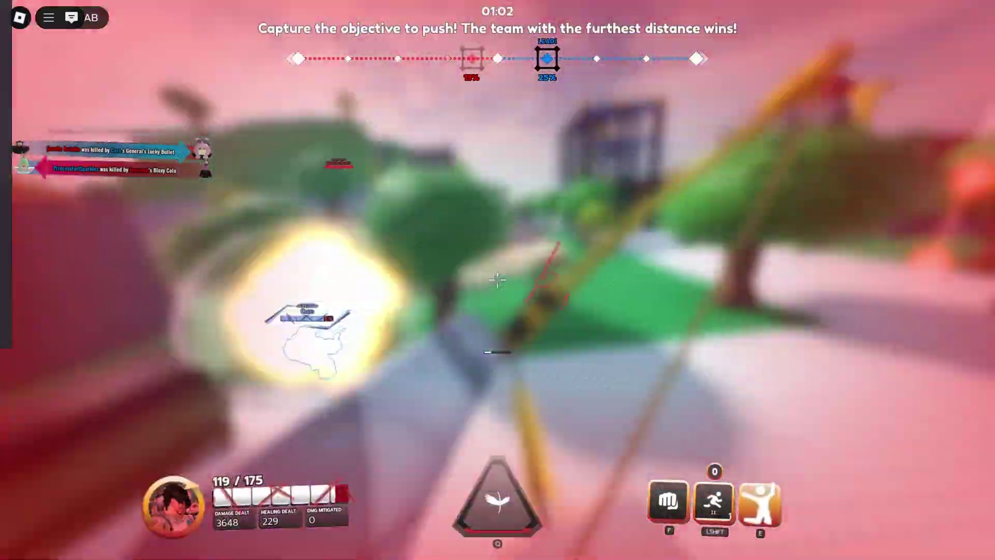
key("shift")
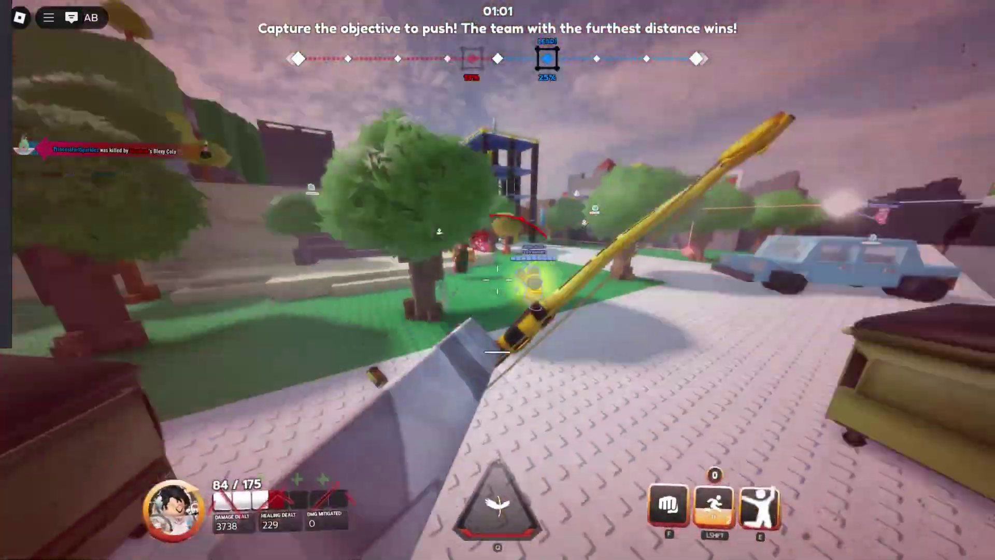
key("shift")
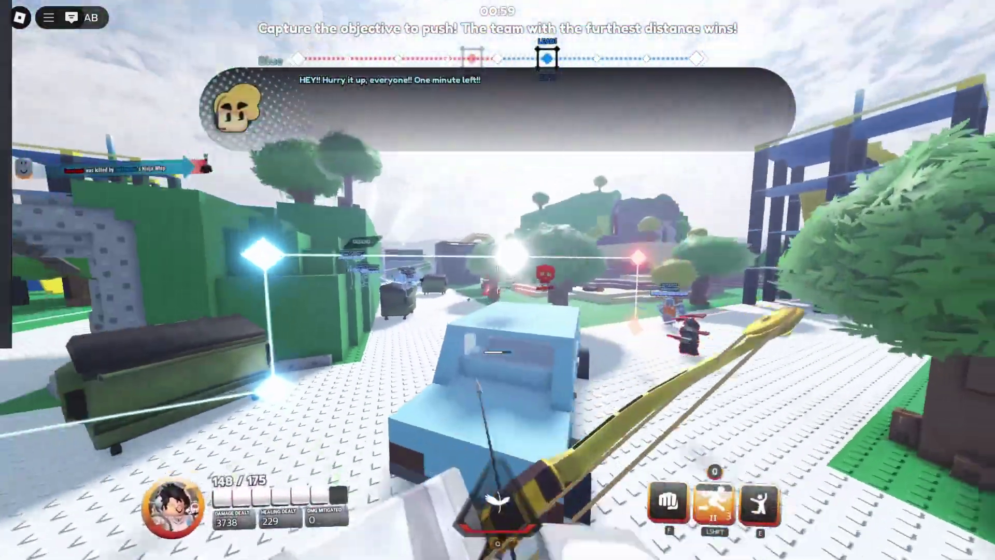
key("e")
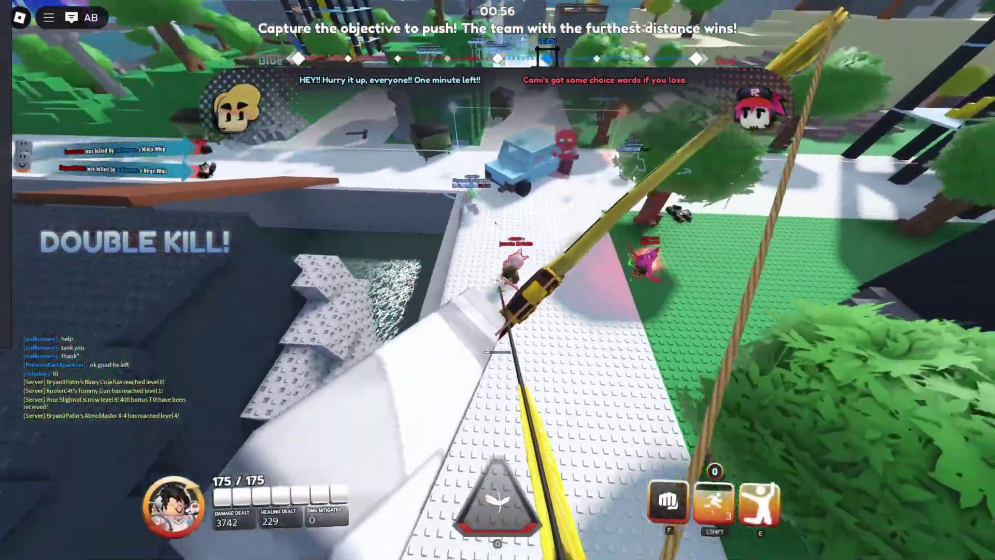
left_click(497, 279)
key("shift")
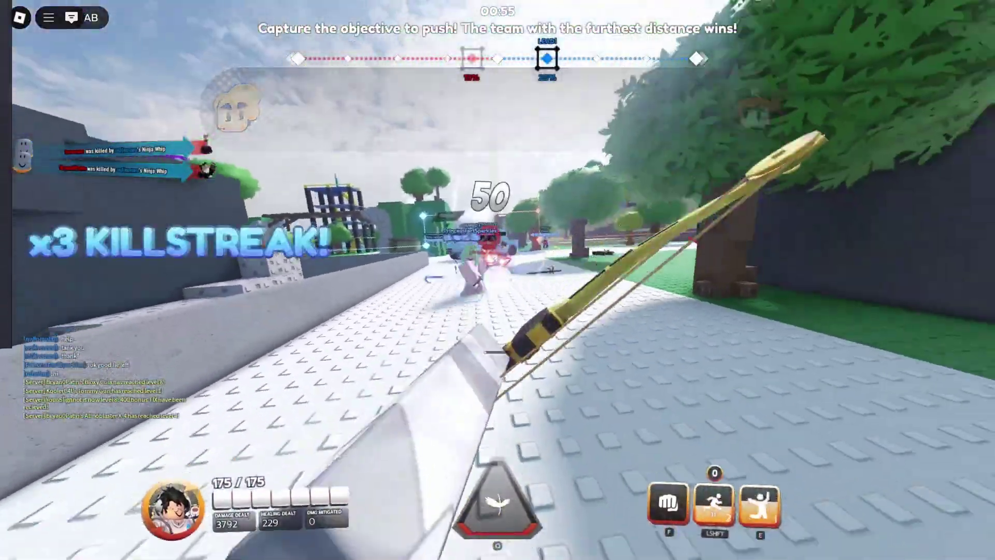
key("w")
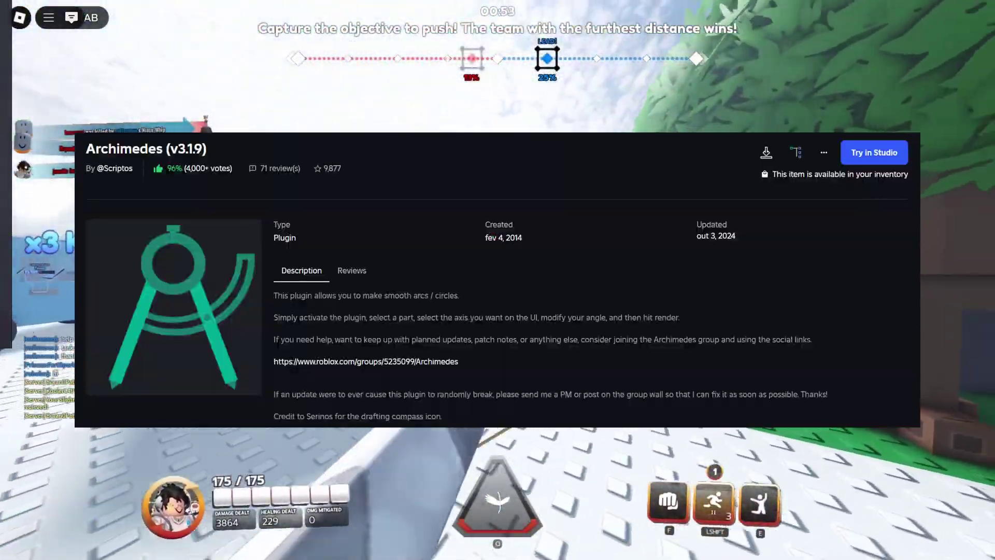
key("w")
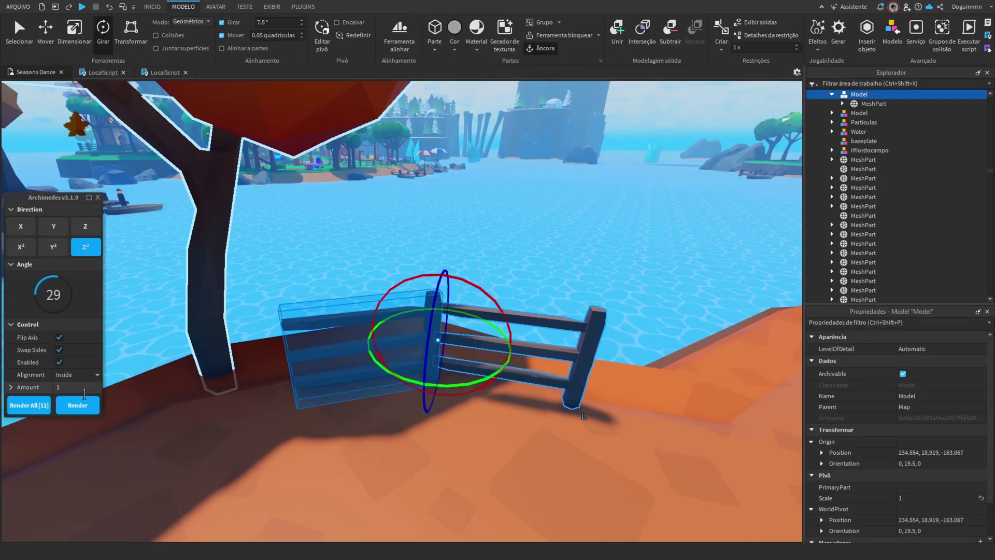
Step: Extend the wooden fence around the cliff edge with single Archimedes sections in the Z² direction, using angles such as 29, 12 and 25
left_click(77, 405)
left_click_drag(40, 314, 39, 285)
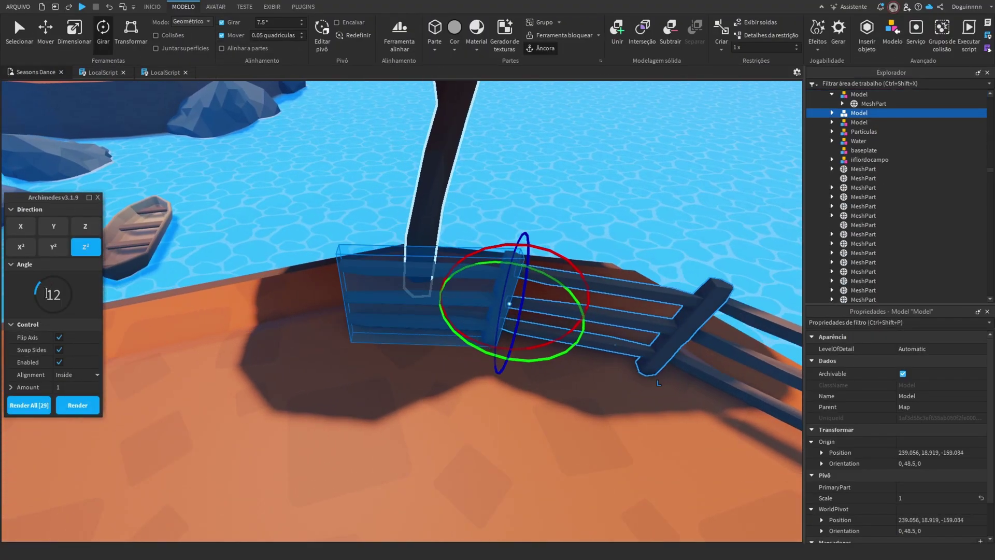
left_click(78, 404)
right_click_drag(281, 355, 268, 354)
mouse_move(44, 306)
left_mouse_down()
mouse_move(65, 283)
mouse_move(57, 297)
left_mouse_up()
left_click(76, 405)
right_click_drag(267, 354, 218, 337)
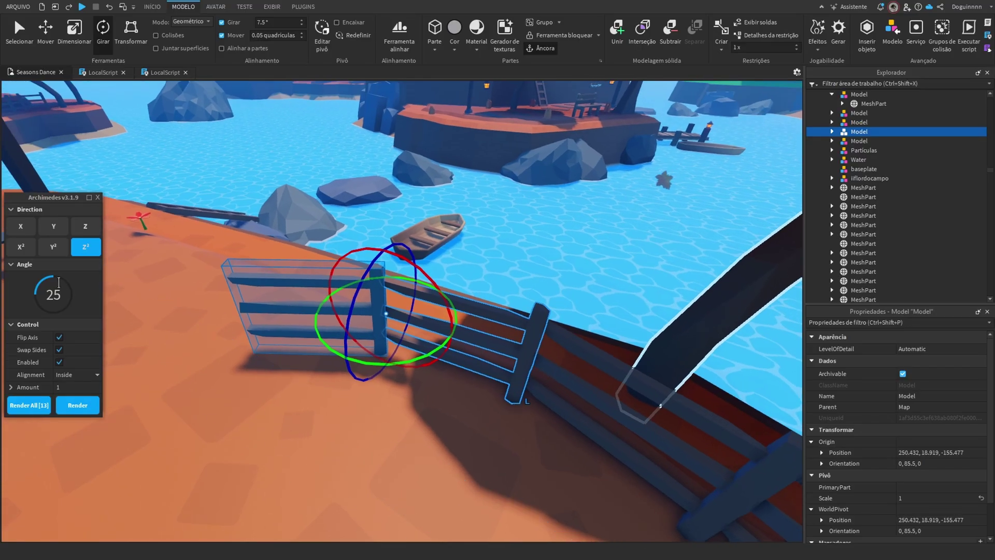
left_click_drag(49, 296, 33, 321)
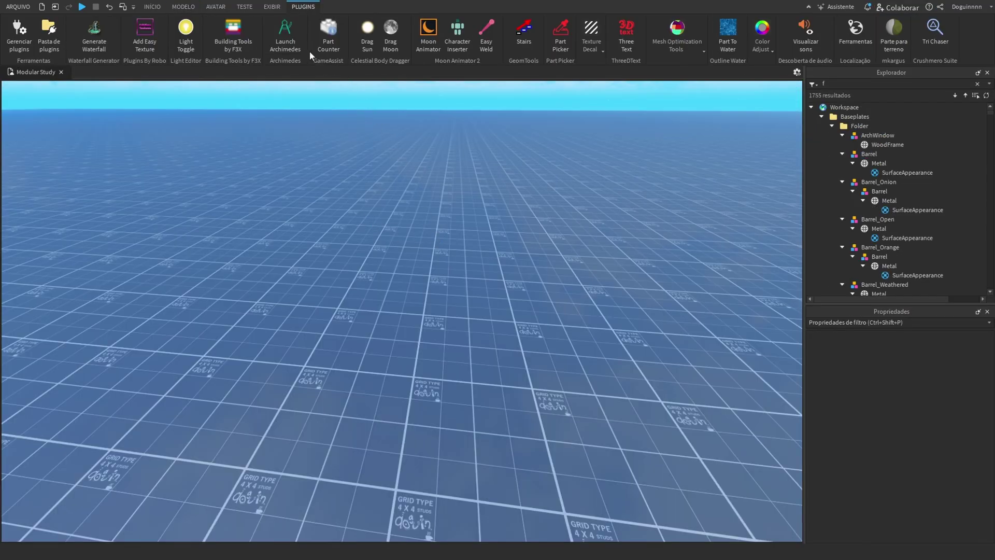
Step: Launch Archimedes on the white block on the baseplate and render one section in the X² direction at an angle of 30
left_click(303, 50)
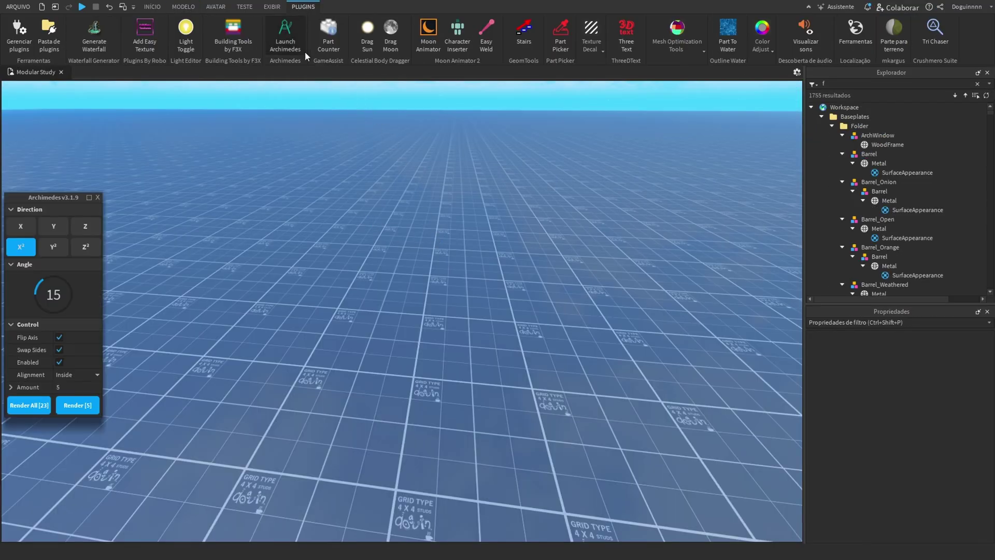
right_click_drag(412, 316, 412, 316)
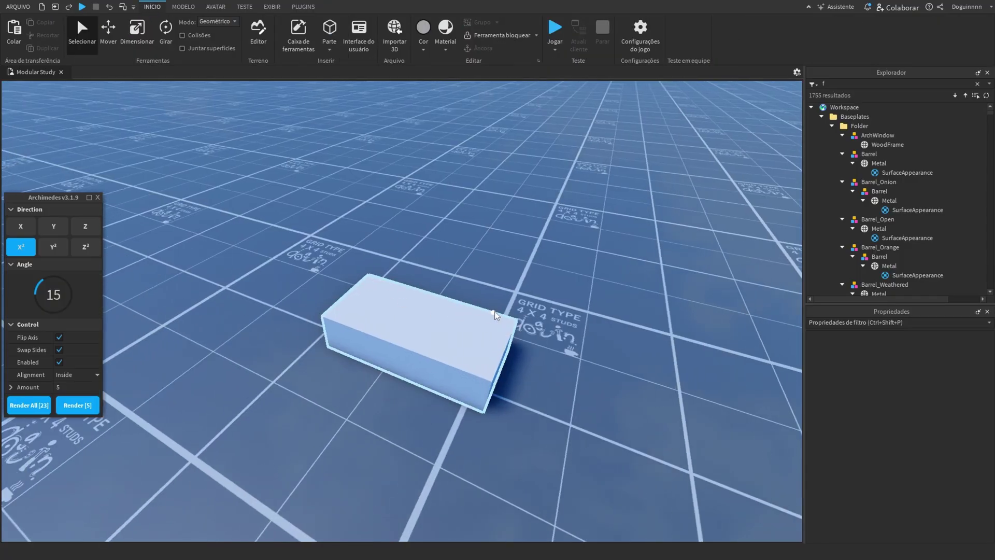
left_click(438, 341)
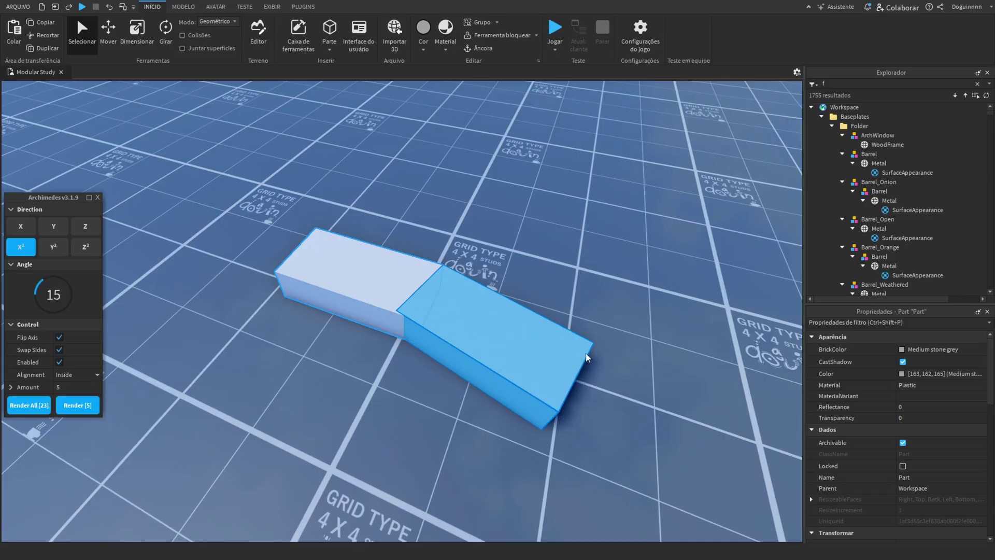
right_click_drag(462, 370, 426, 382)
scroll(426, 382, "down", 2)
scroll(430, 375, "up", 1)
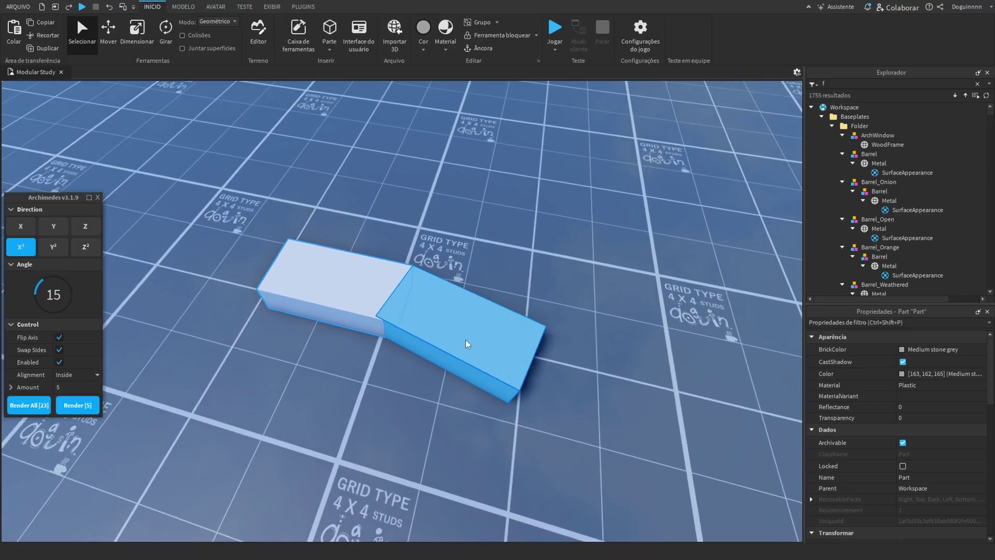
scroll(466, 345, "up", 1)
key("s")
key("d")
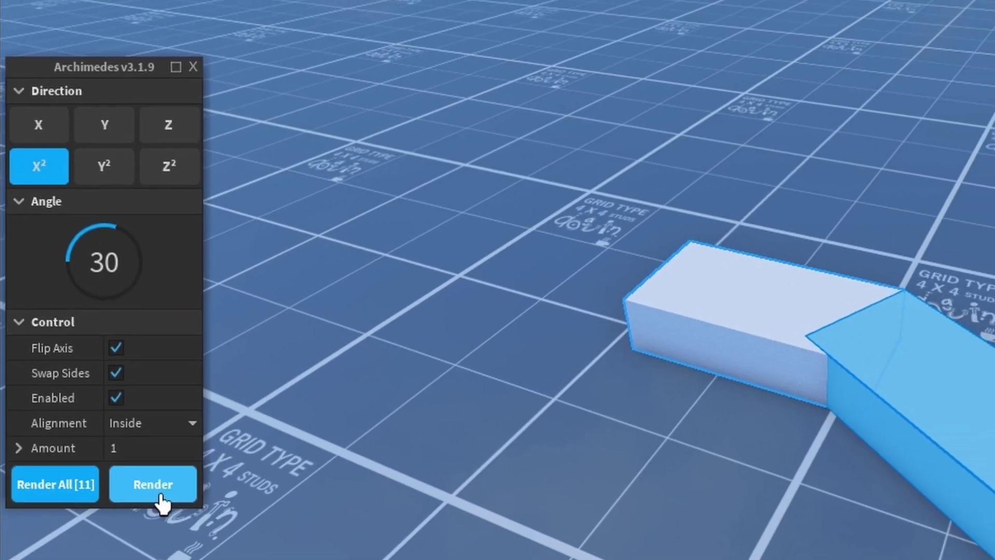
left_click(166, 498)
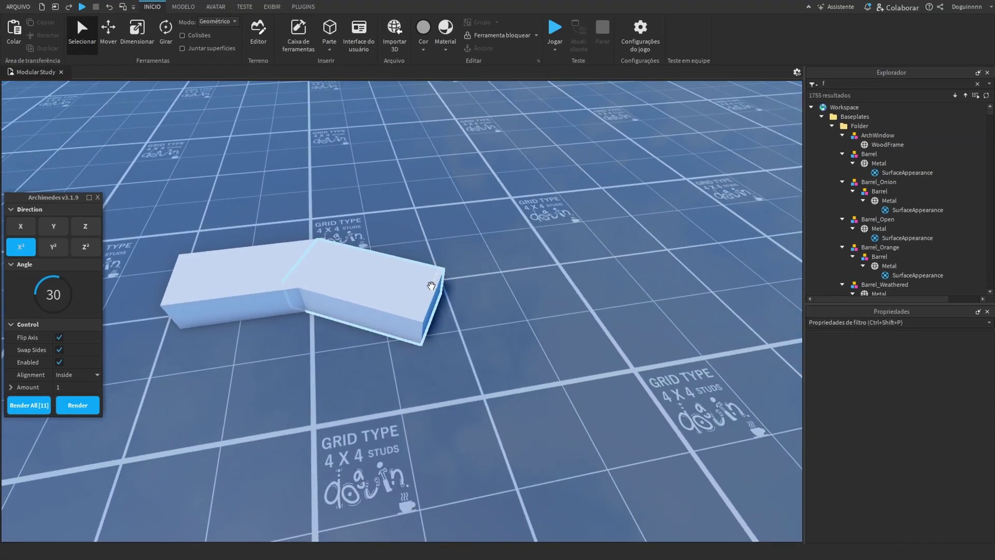
left_click(465, 302)
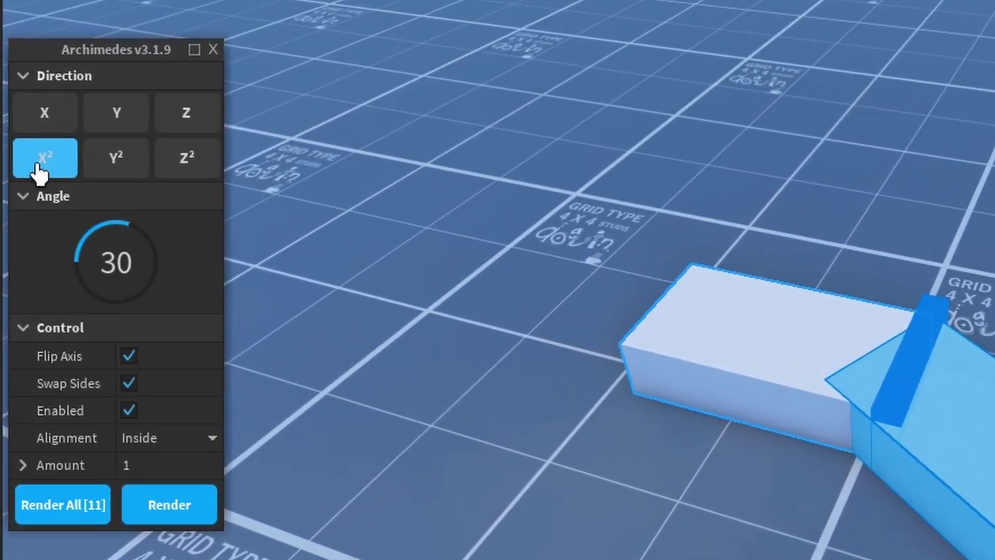
Step: Set the Archimedes direction to X for the white block and turn off Flip Axis
left_click(40, 165)
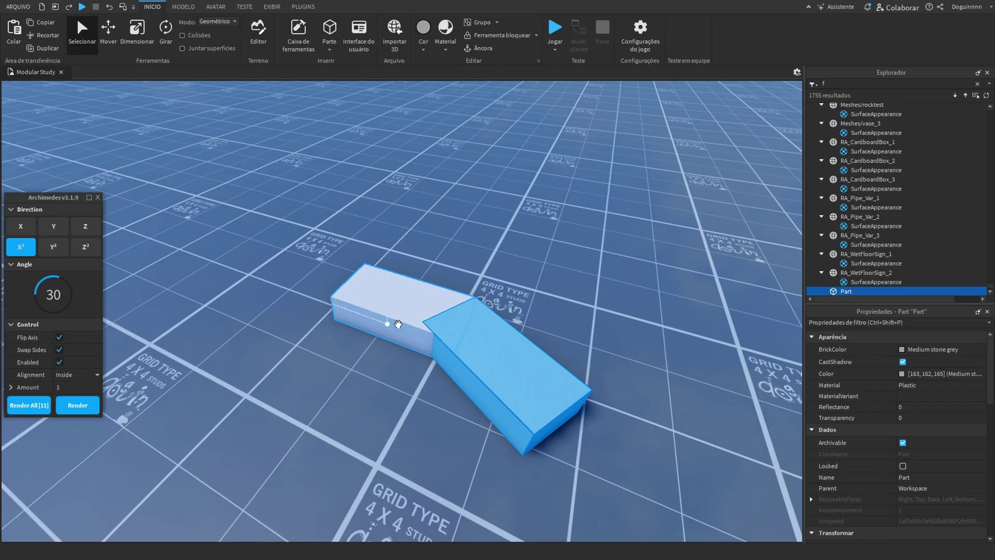
left_click(26, 231)
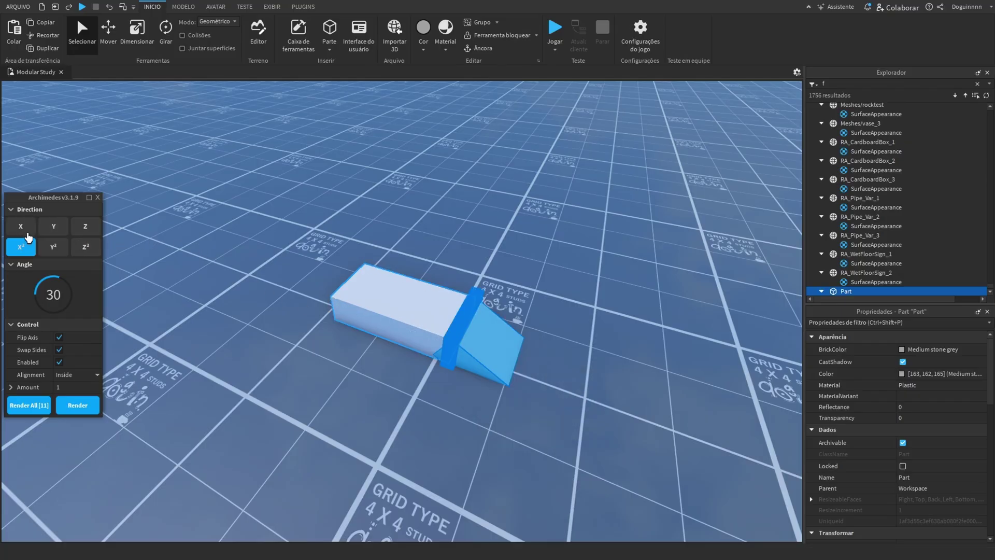
right_click_drag(311, 316, 312, 316)
right_click_drag(493, 434, 493, 433)
key("s")
key("a")
right_click_drag(331, 373, 331, 373)
scroll(560, 342, "up", 3)
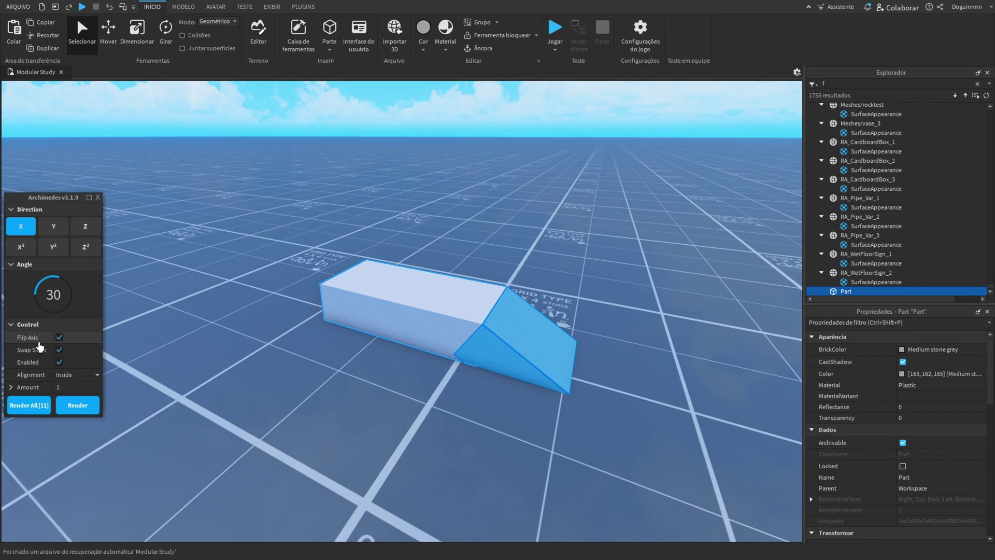
left_click(59, 338)
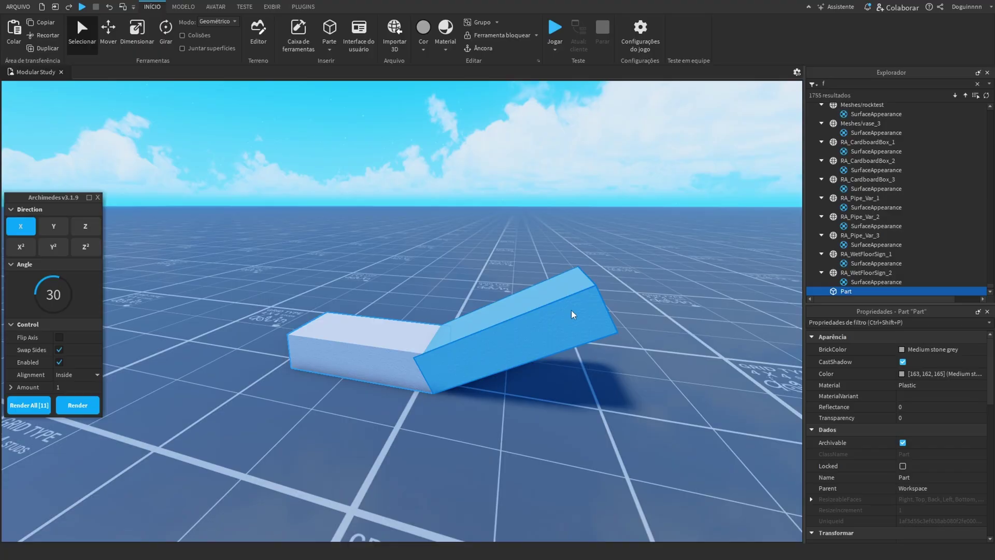
Step: Render successive sections of the white block at an angle of 30 in the X direction to build an upright ring
scroll(417, 390, "down", 3)
left_click(84, 408)
left_click(83, 406)
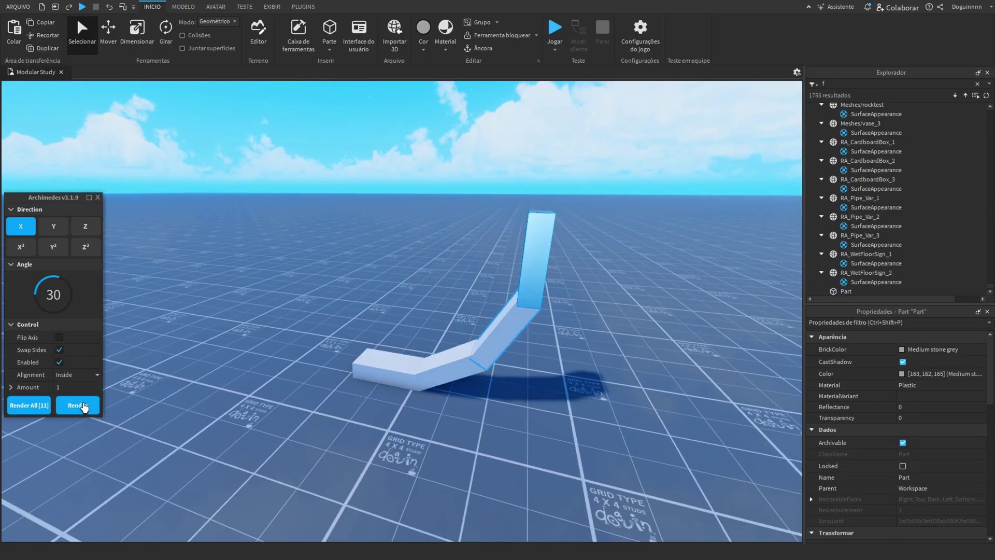
left_click(83, 406)
left_click(83, 407)
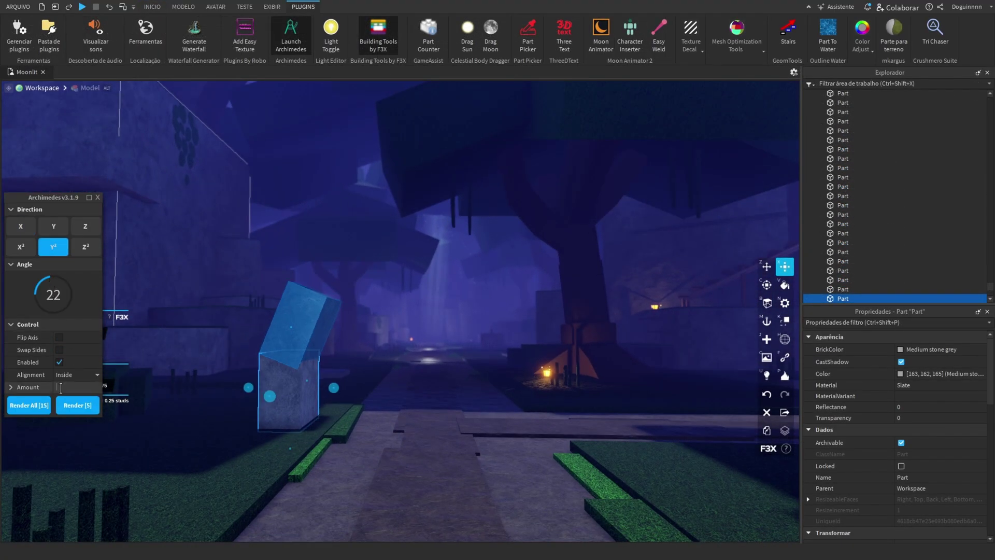
Step: Render the slate part into a Y² arch over the Moonlit path at angles 22 and 32, and select its alternate segments for F3X's Paint tool
left_click(78, 405)
left_click(78, 406)
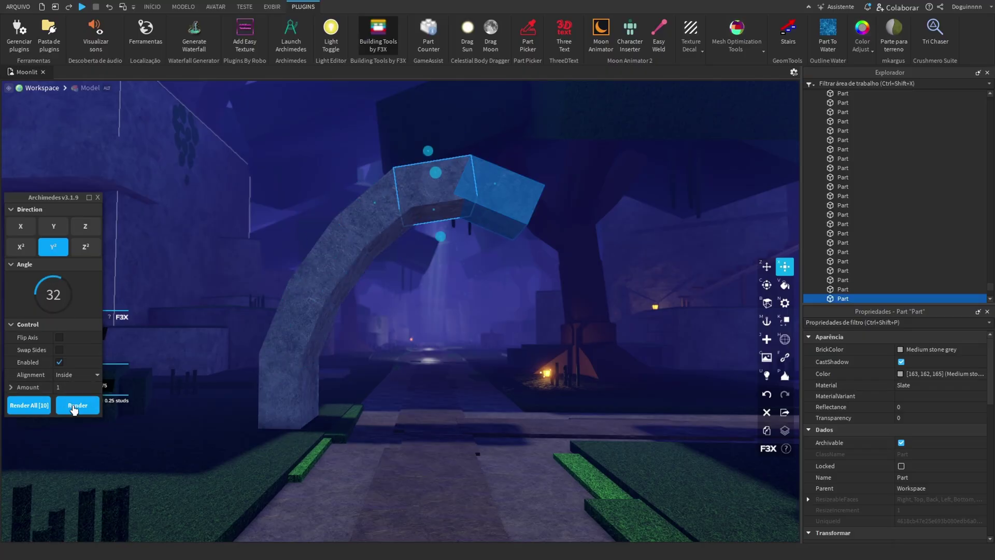
left_click(79, 407)
left_click(78, 407)
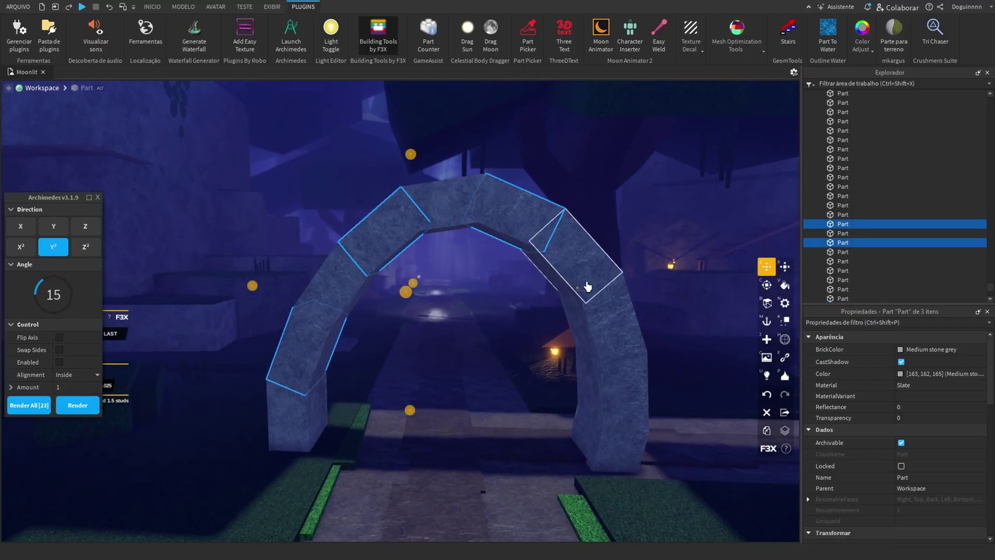
left_click(617, 438, "ctrl")
key("v")
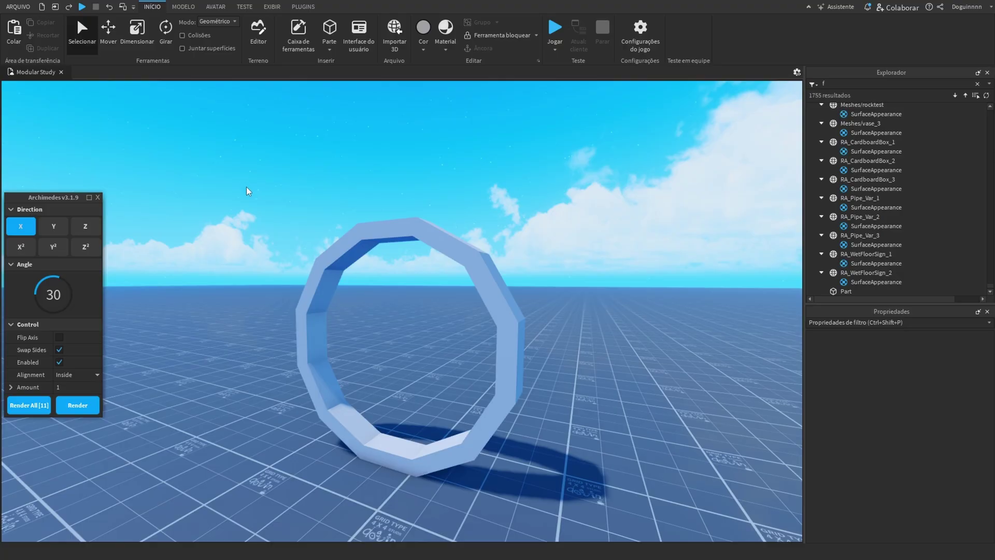
Step: Select every part of the ring on the baseplate and group them into one model
left_click_drag(307, 231, 525, 459)
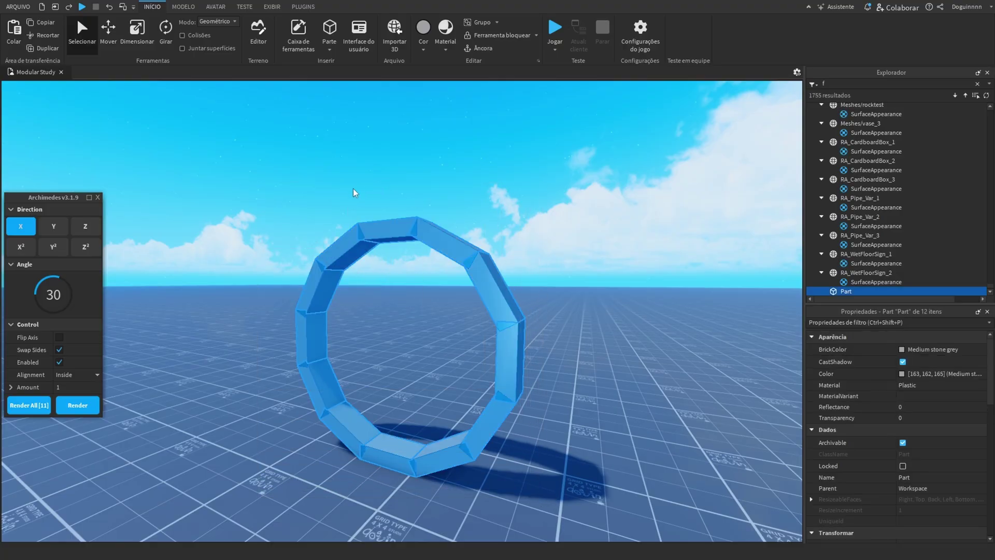
key("ctrl+g")
right_click_drag(298, 410, 375, 240)
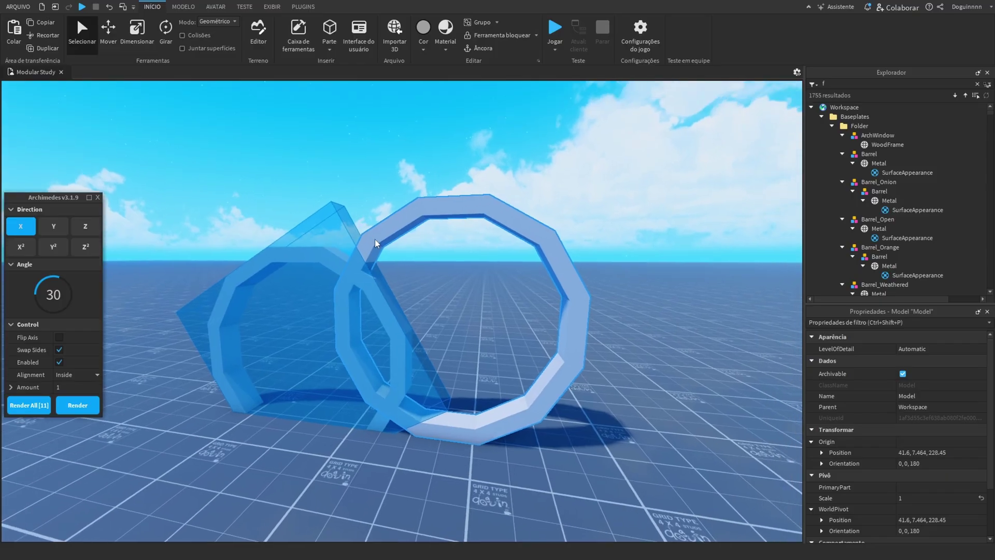
Step: Turn on Flip Axis and render repeated copies of the ring model at an angle of 30 to form a large circle of interlocking rings
scroll(181, 338, "down", 2)
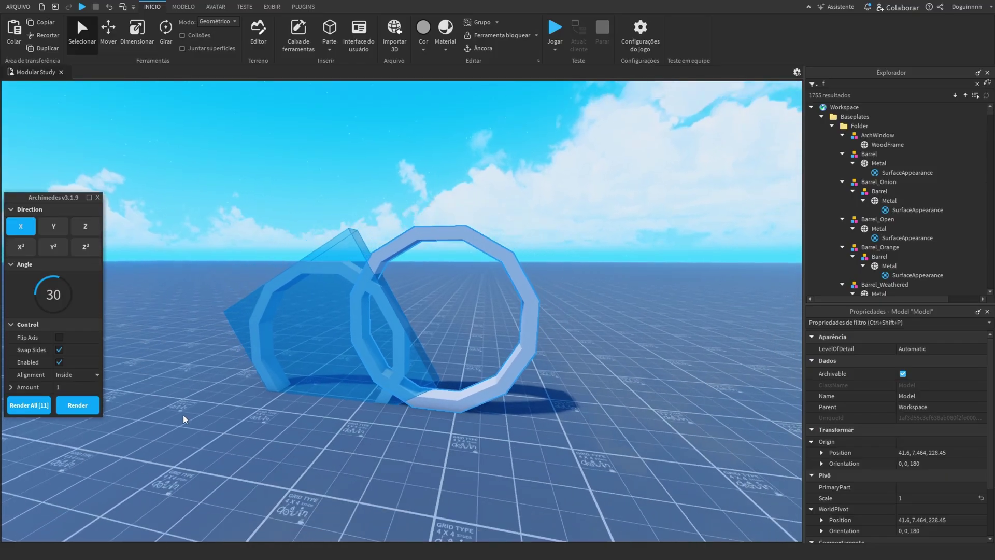
left_click(59, 338)
left_click(83, 408)
left_click(83, 408)
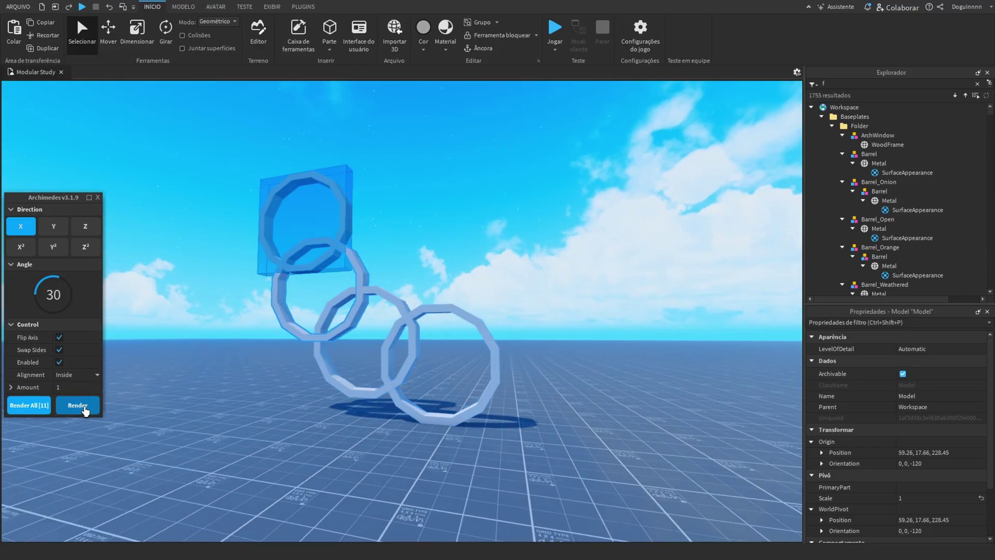
left_click(83, 409)
left_click(84, 409)
left_click(84, 408)
left_click(83, 408)
left_click(83, 408)
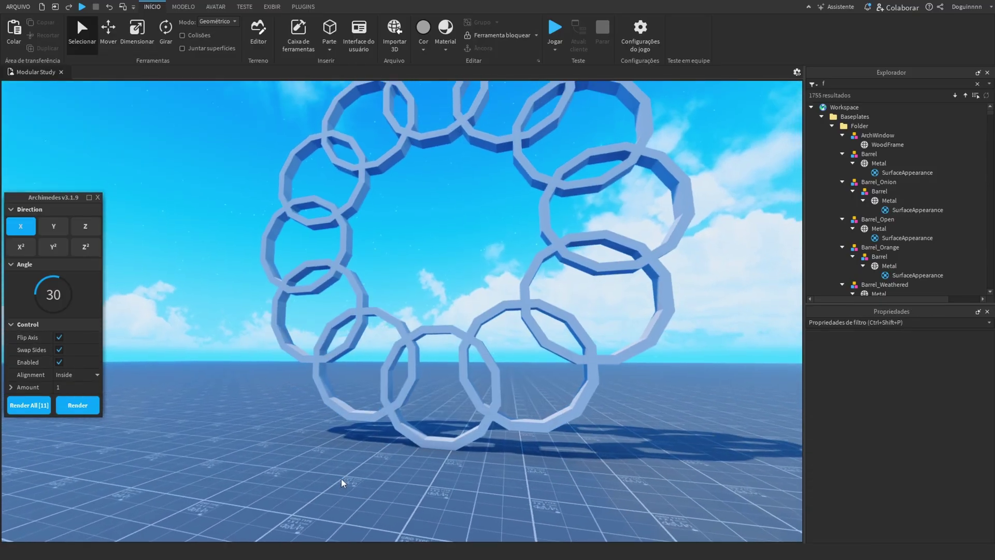
scroll(342, 483, "down", 3)
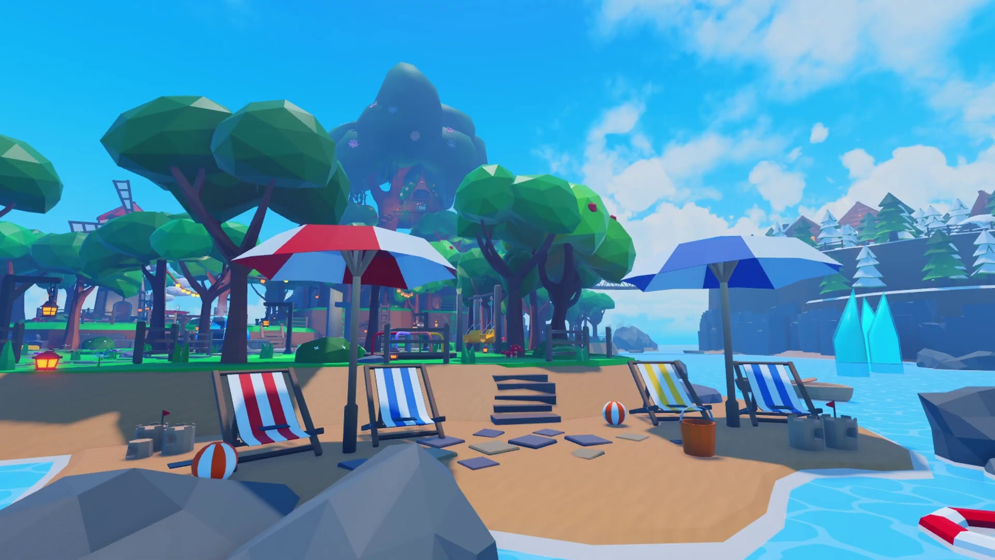
Step: Show the decomposition geometry of the Seasons Dance map's meshes with Mesh Optimization Tools
left_click(645, 20)
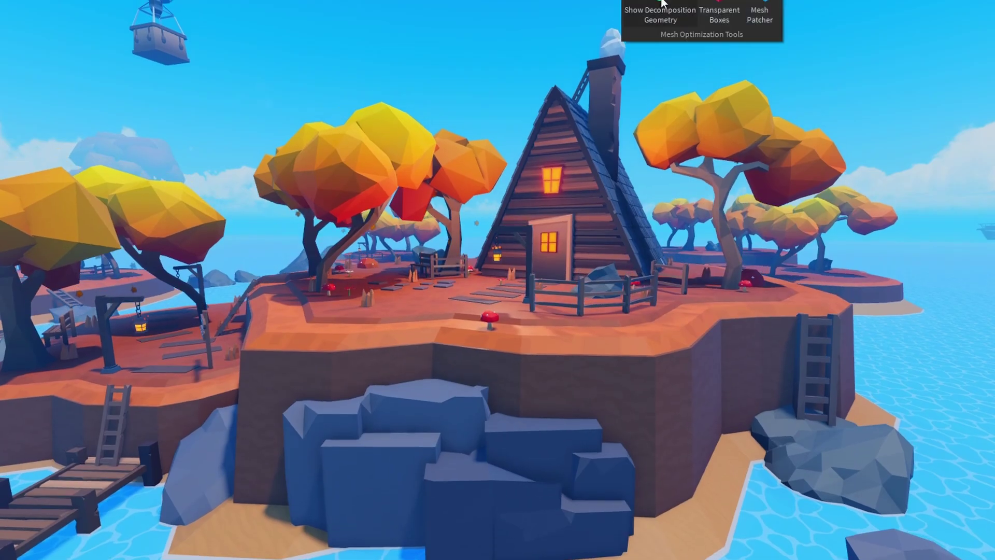
left_click(648, 15)
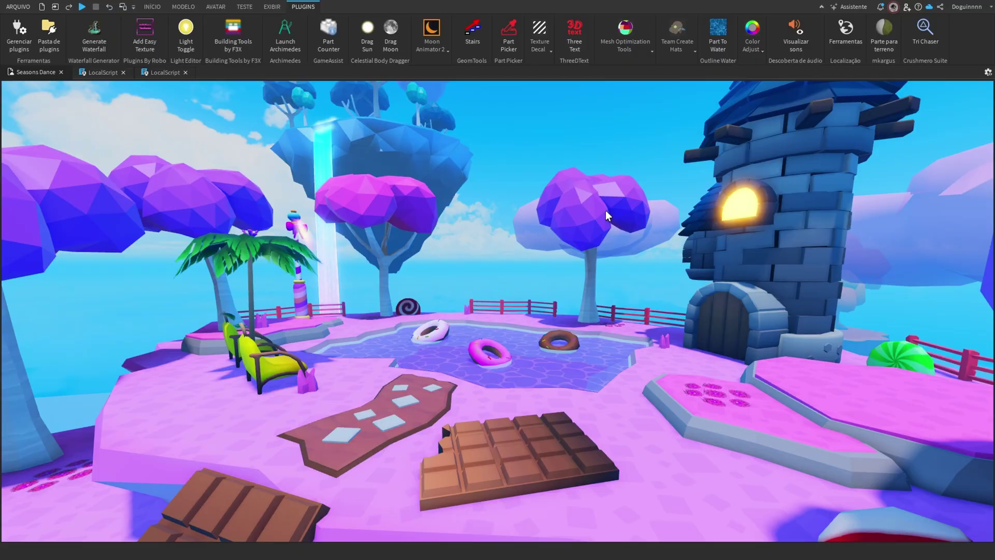
right_click_drag(408, 299, 410, 296)
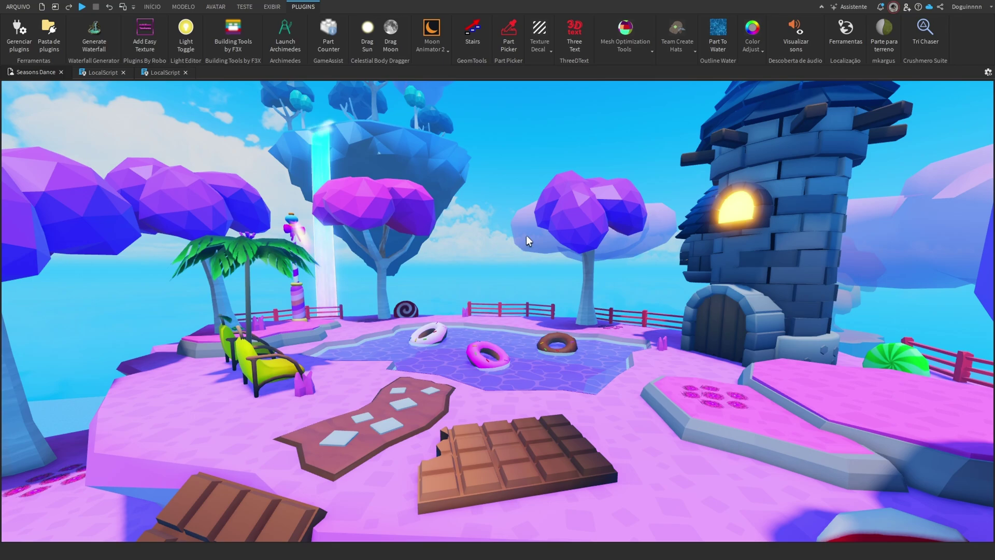
right_click_drag(685, 217, 689, 216)
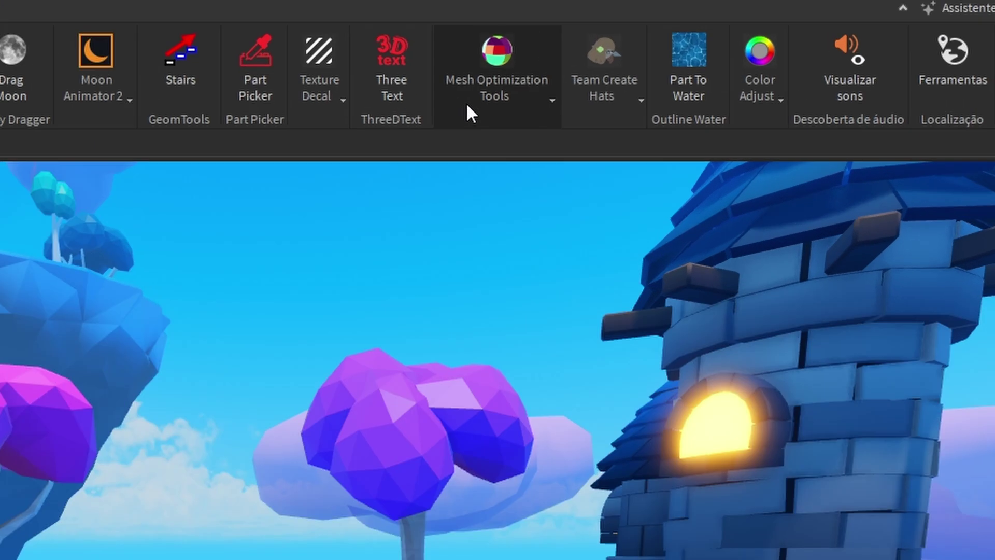
left_click(614, 48)
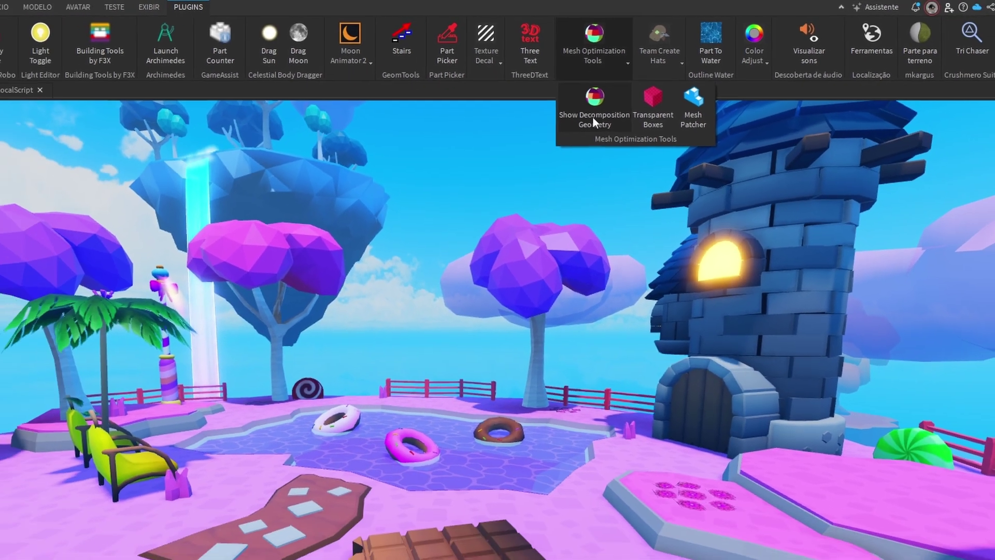
left_click(577, 127)
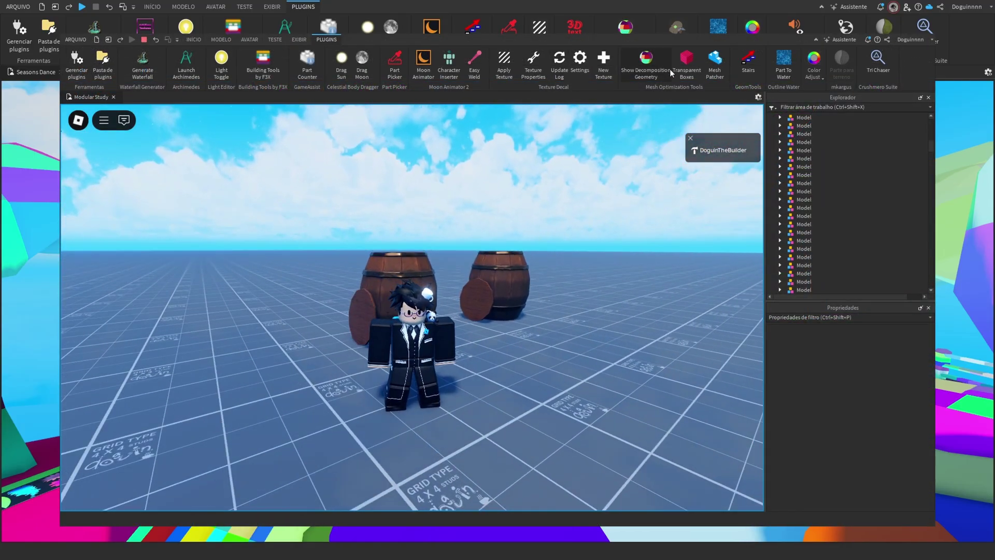
Step: Toggle the decomposition geometry on and off in the barrel play test, and jump the character out of the open barrel to test its collision
left_click(652, 61)
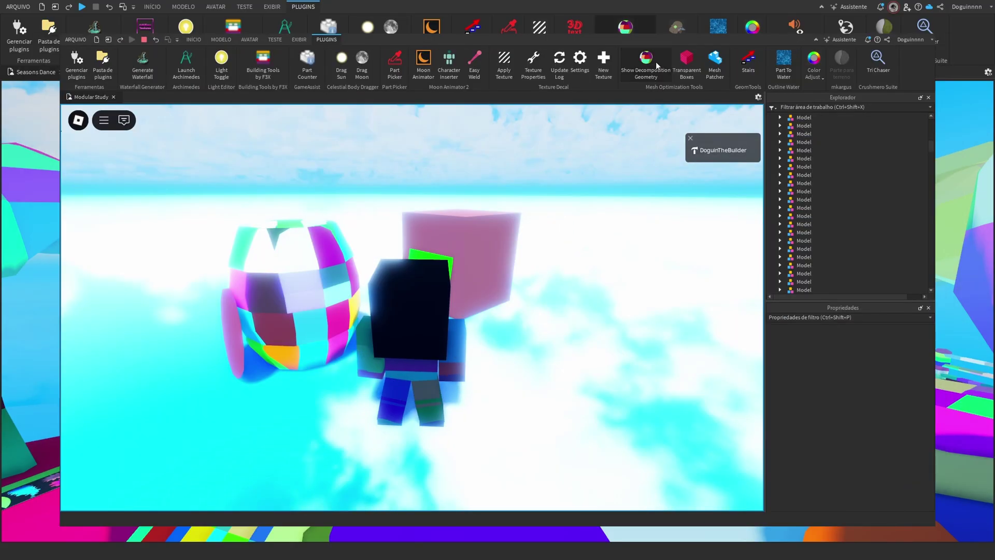
left_click(654, 61)
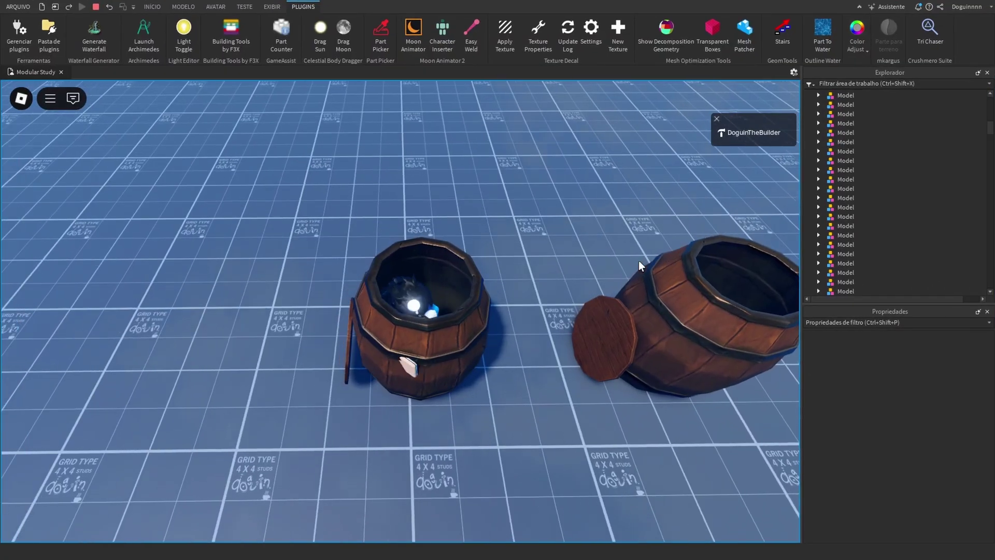
key("space")
key("d")
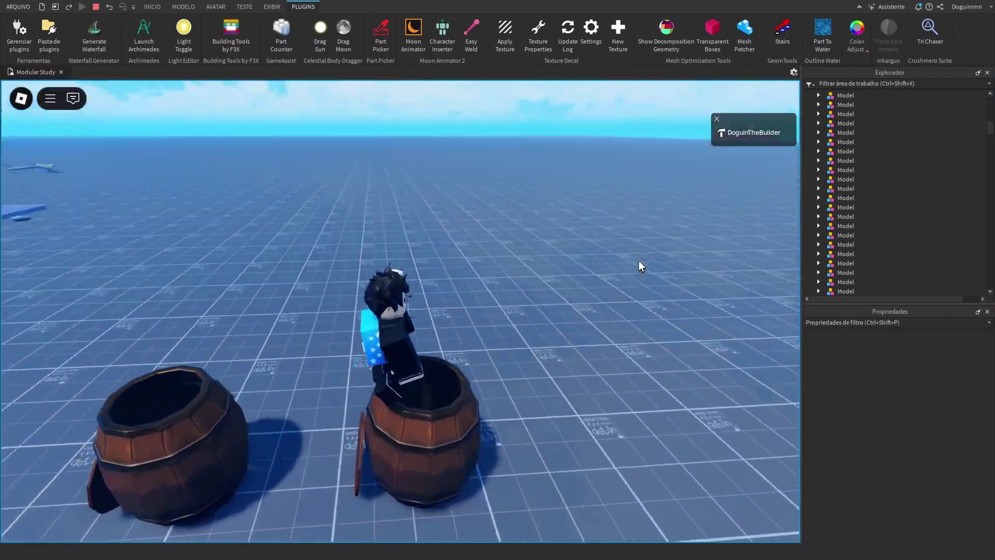
key("d")
key("a")
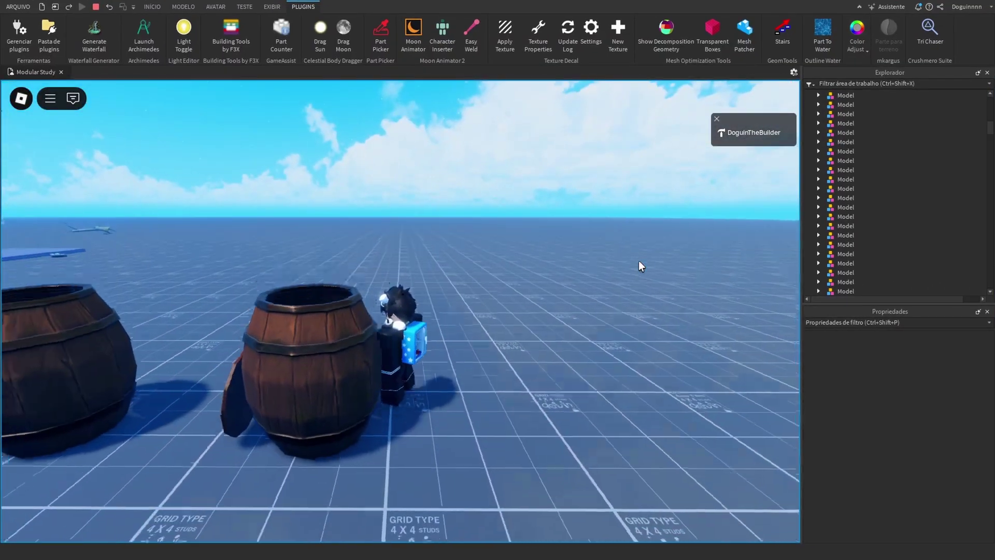
Step: Jump and move the character around the outside of the open barrel to test its collision
key("space")
key("s")
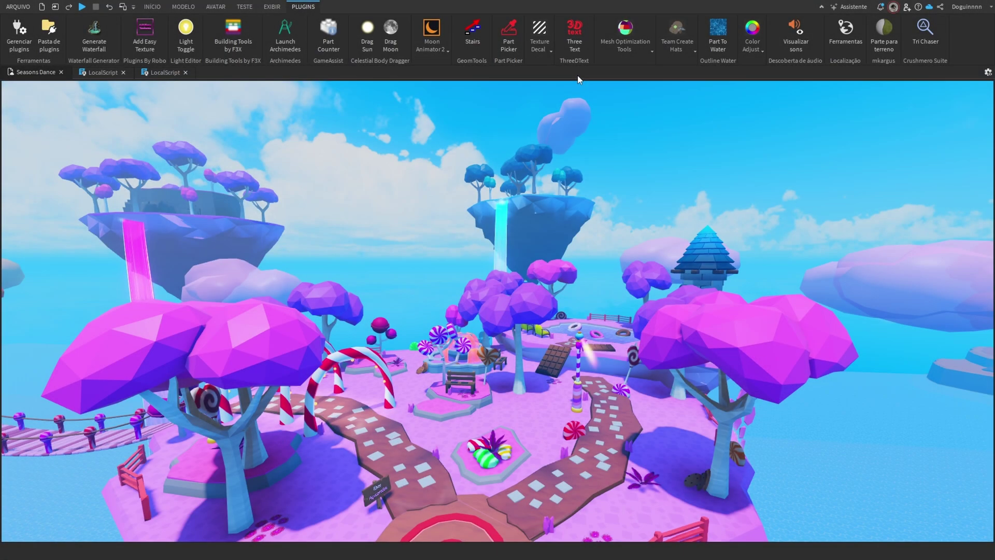
Step: Show the decomposition geometry of the Seasons Dance map's meshes and open the Mesh Patcher
left_click(633, 45)
left_click(627, 85)
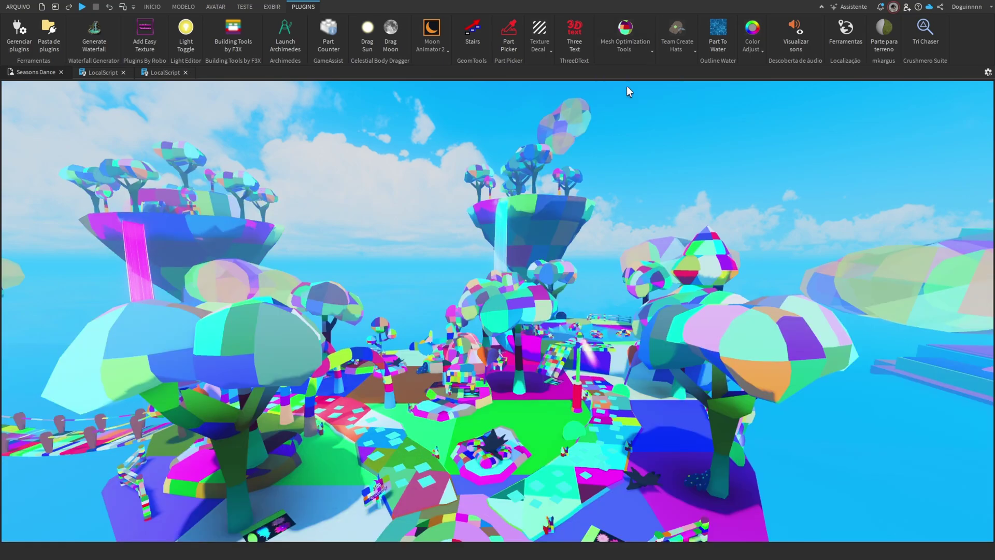
left_click(633, 50)
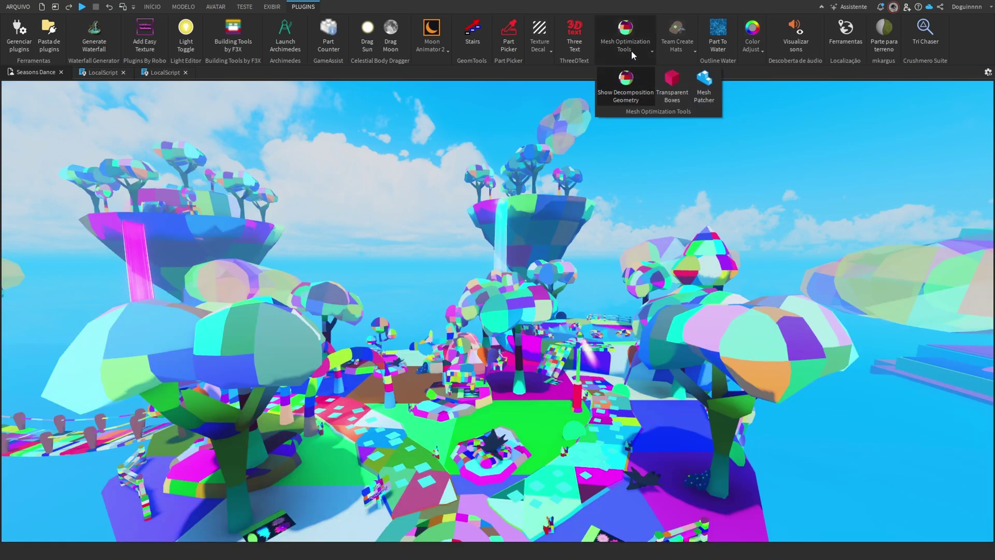
left_click(712, 101)
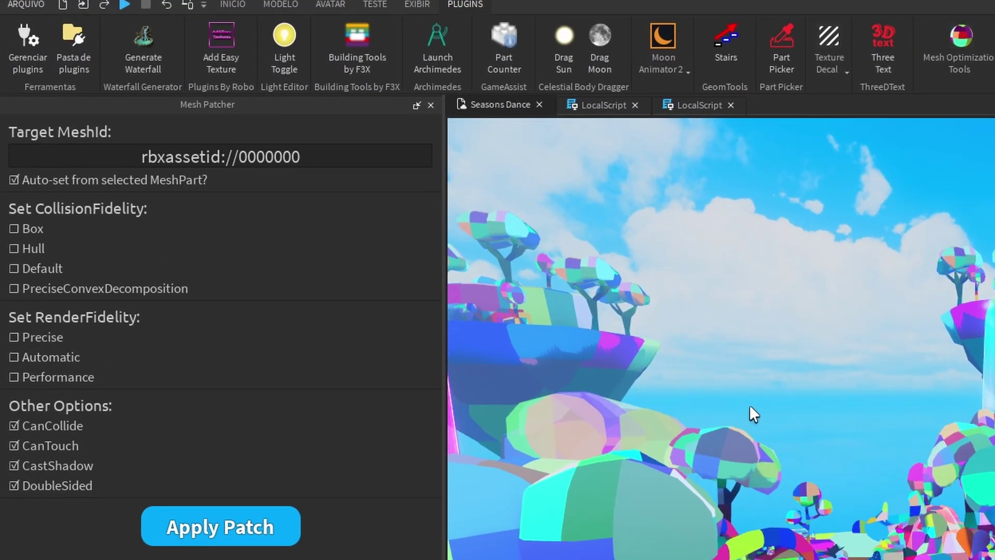
Step: Patch the large foreground tree's canopy mesh to Box collision fidelity and Automatic render fidelity
right_click_drag(749, 406, 750, 407)
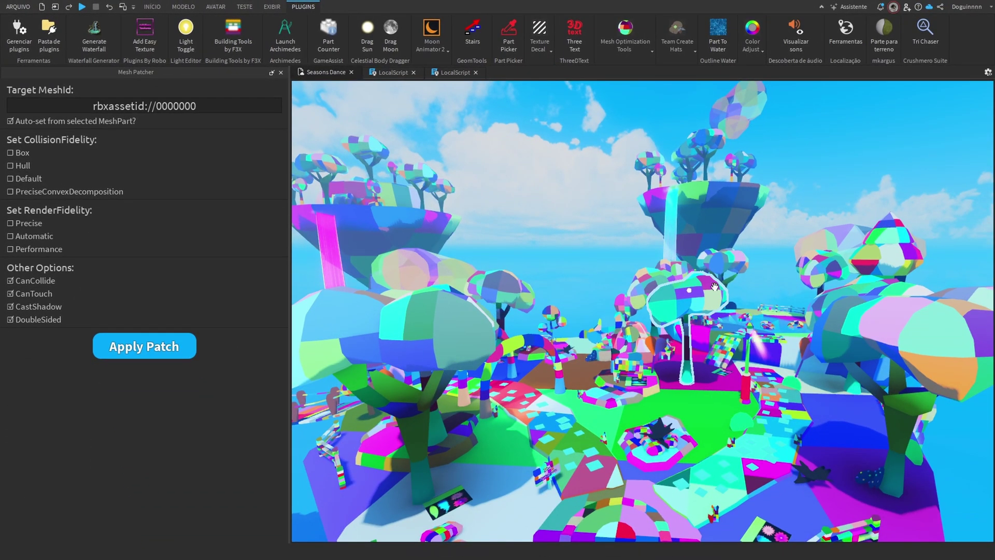
right_click_drag(456, 322, 447, 322)
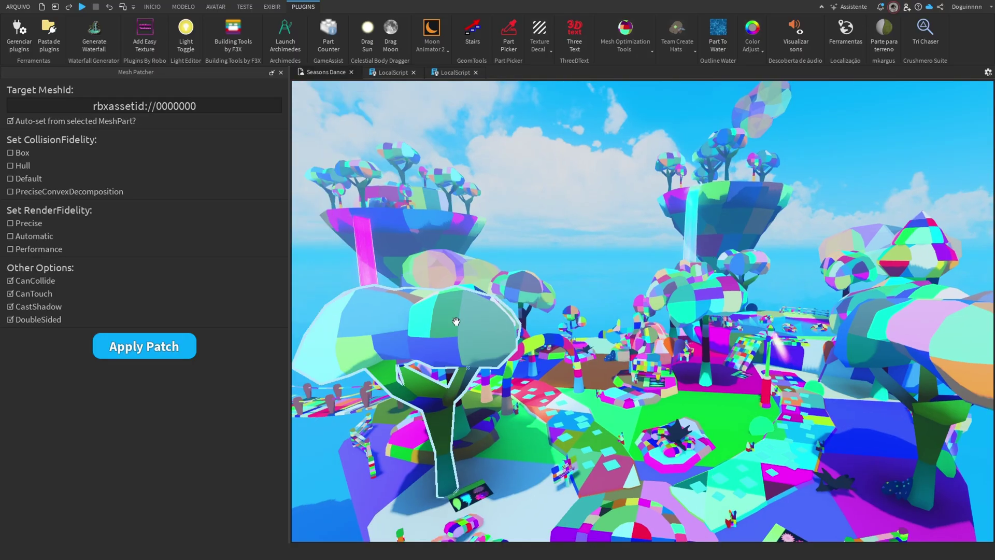
left_click(456, 322)
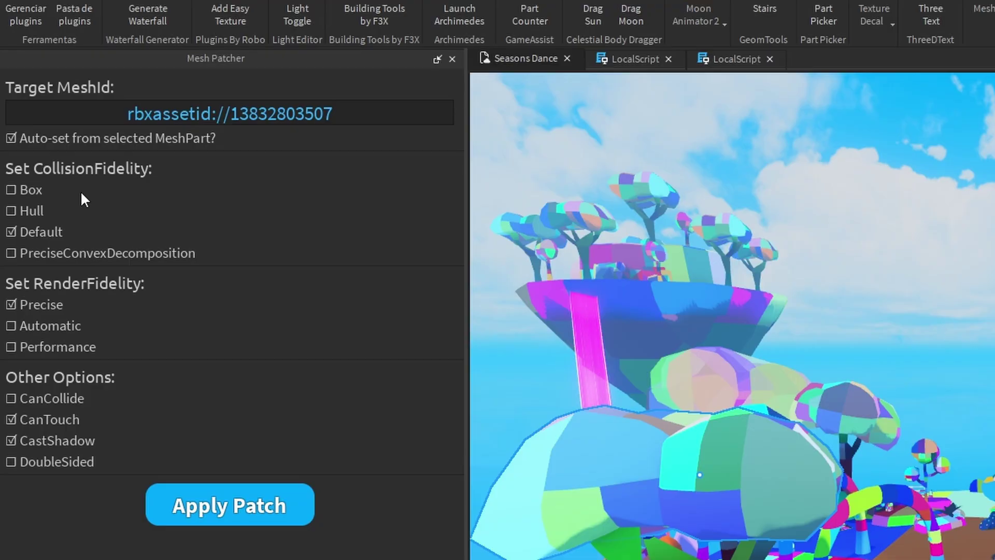
left_click(12, 188)
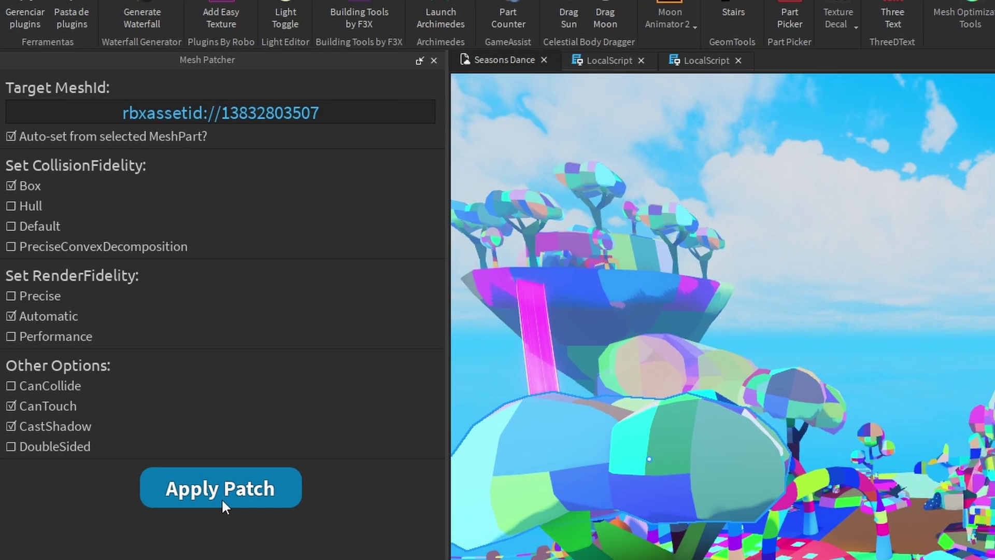
left_click(222, 495)
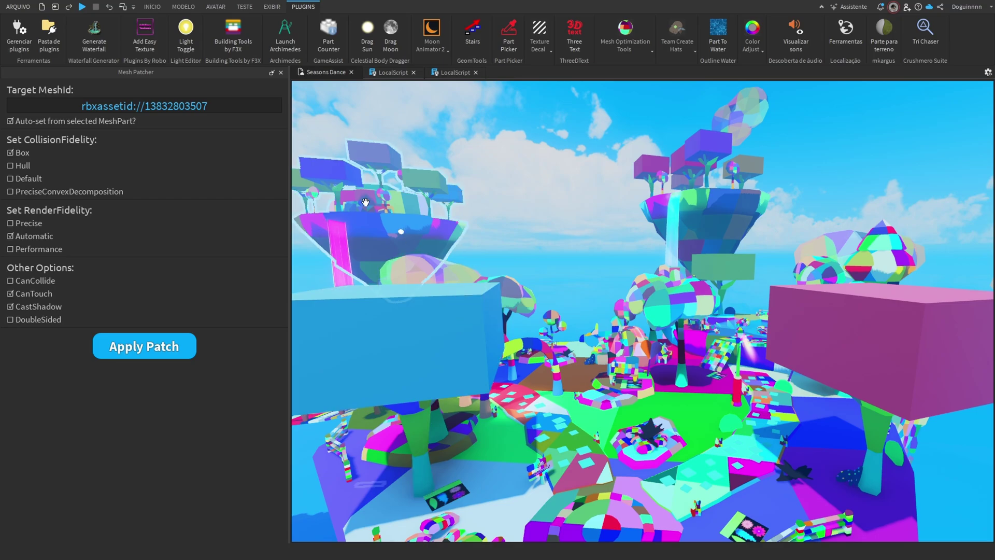
Step: Patch the canopy mesh of the tree in the middle of the island to Box collision fidelity
left_click(682, 299)
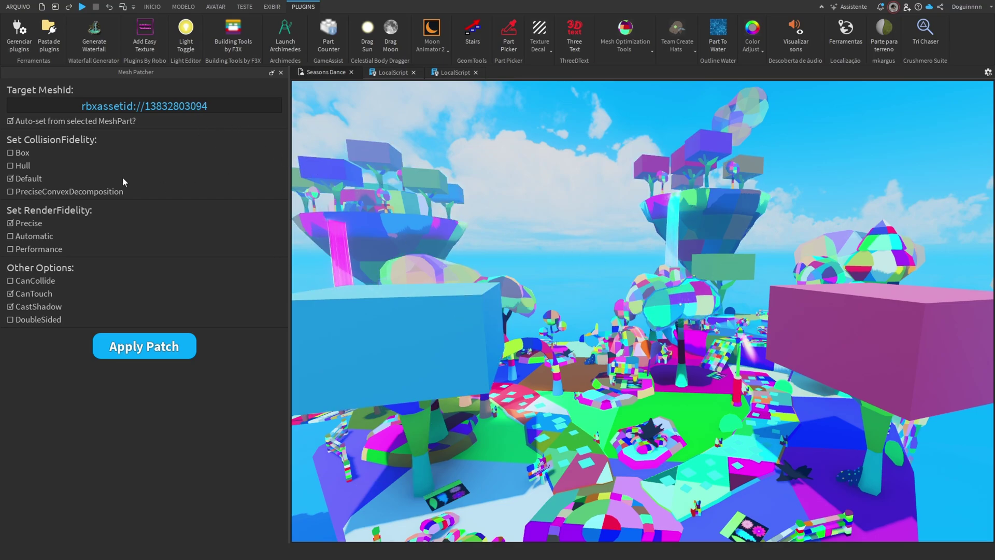
left_click(29, 152)
left_click(138, 344)
Step: Patch the cloud mesh behind the large foreground tree to Box collision fidelity
left_click(474, 269)
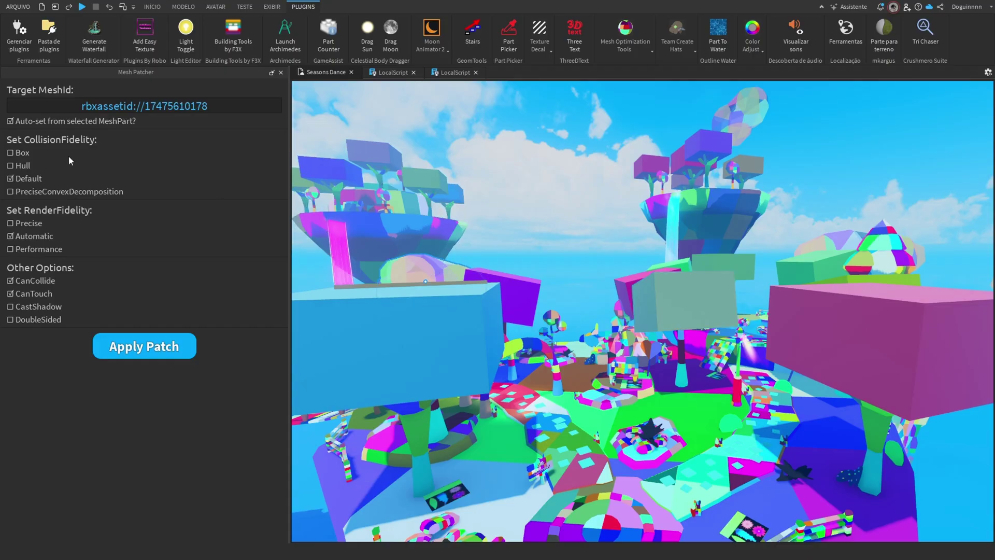
left_click(25, 153)
left_click(150, 345)
Step: Walk the character across the pink tree canopy in a Seasons Dance play test to check its collision
key("w")
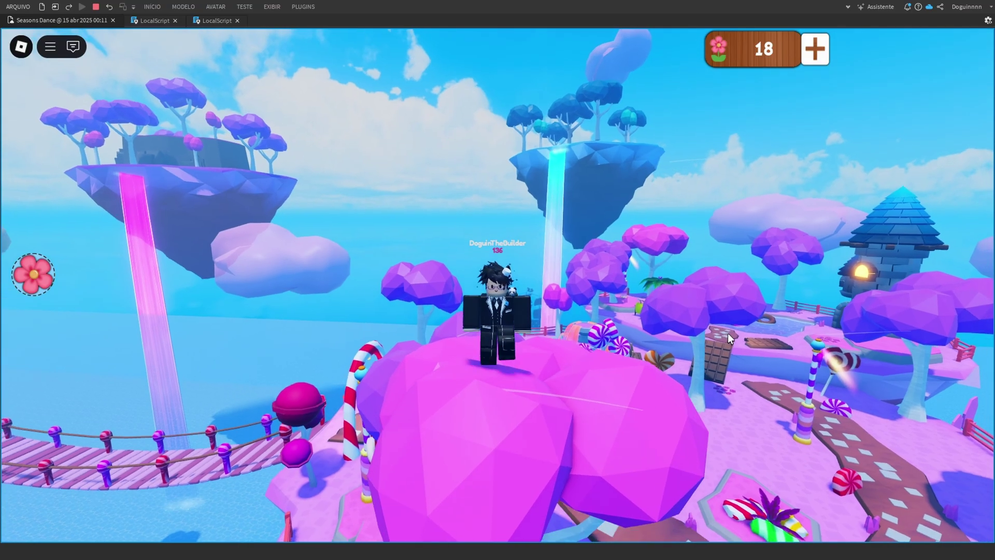
right_click_drag(728, 332, 728, 333)
key("w")
key("s")
scroll(728, 333, "down", 1)
key("w")
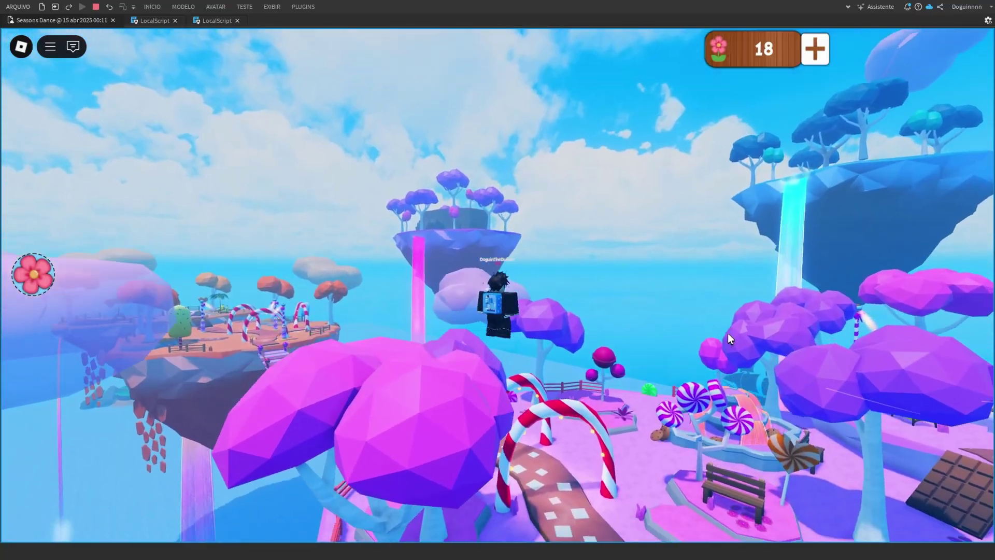
key("d")
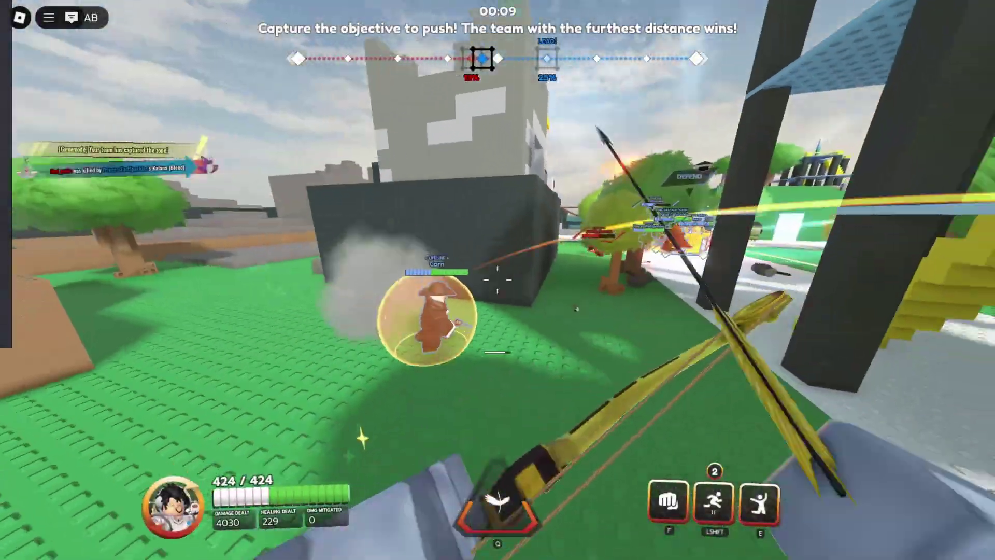
key("w")
left_click(498, 280)
left_click(498, 280)
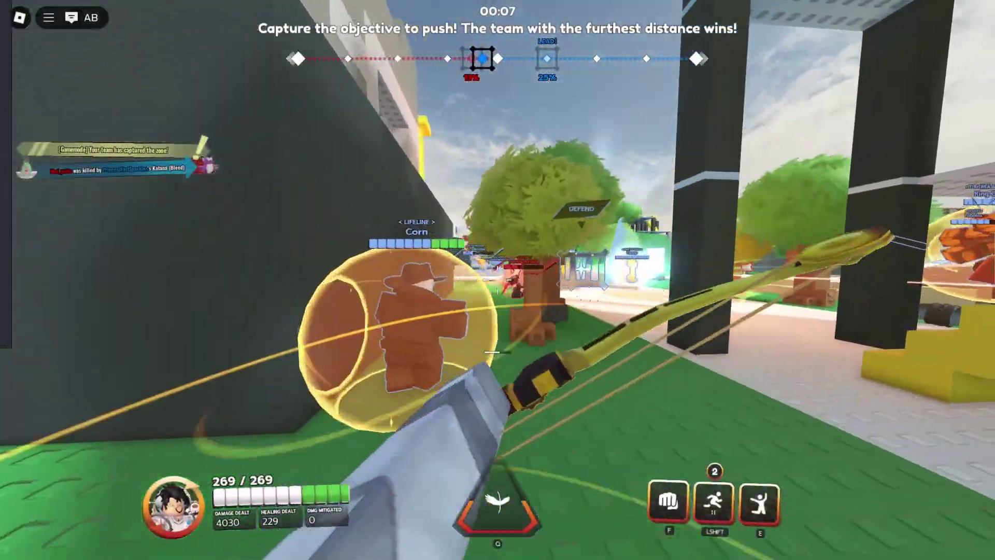
key("w")
left_click(497, 279)
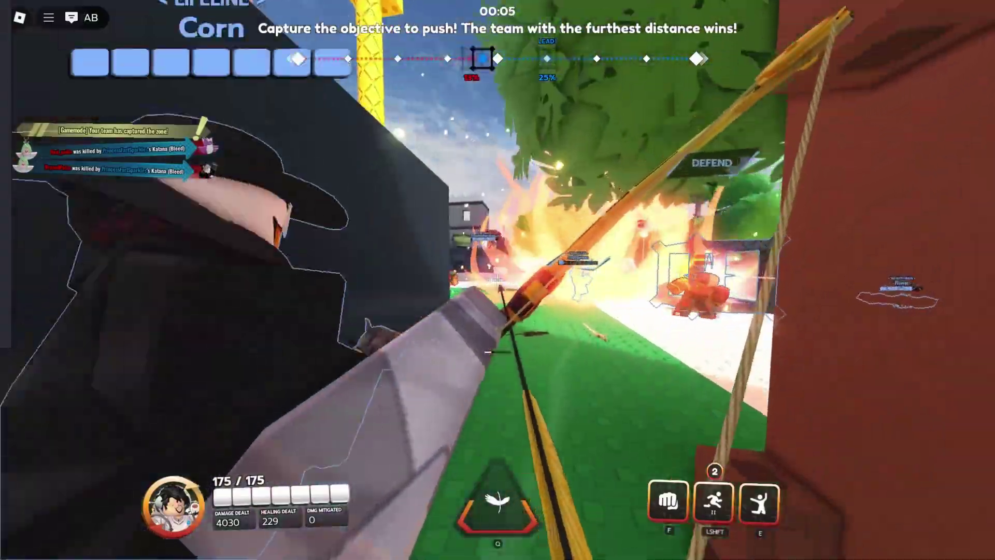
key("shift")
key("w")
key("shift")
left_click(498, 279)
left_click(497, 280)
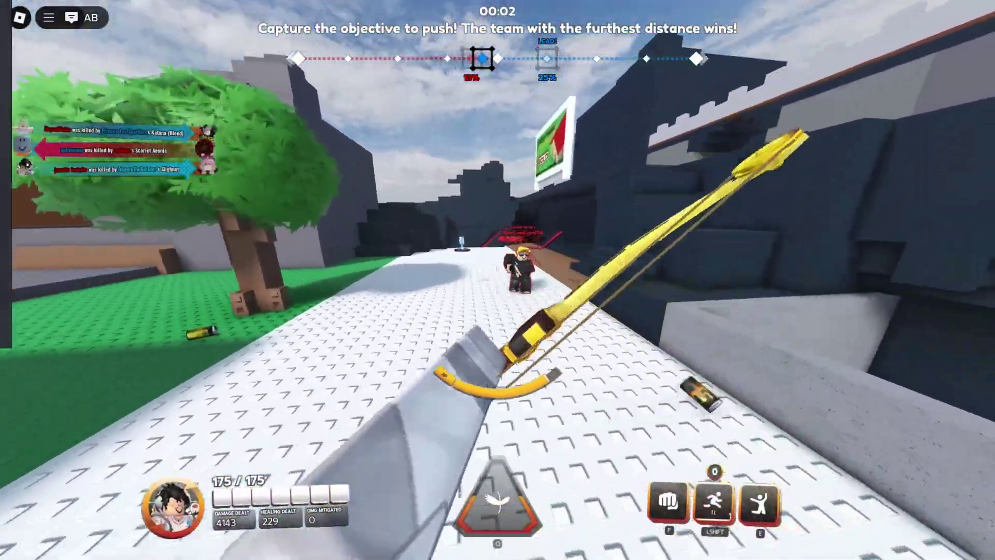
left_click(496, 280)
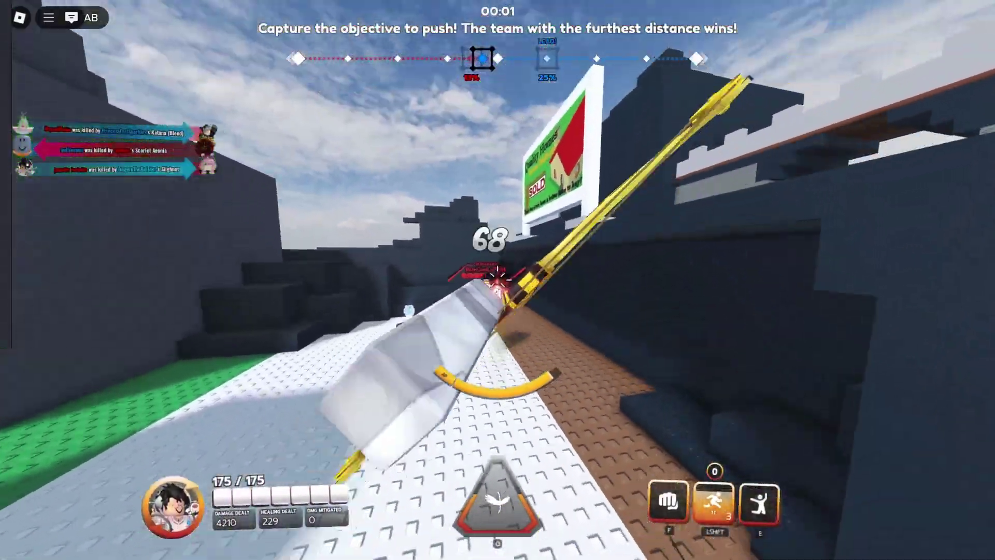
key("Tab")
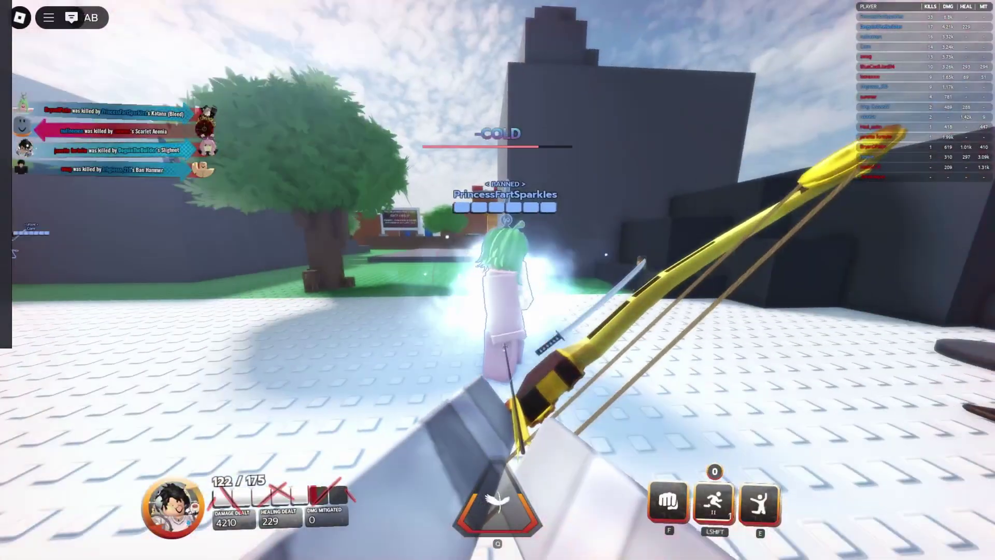
key("e")
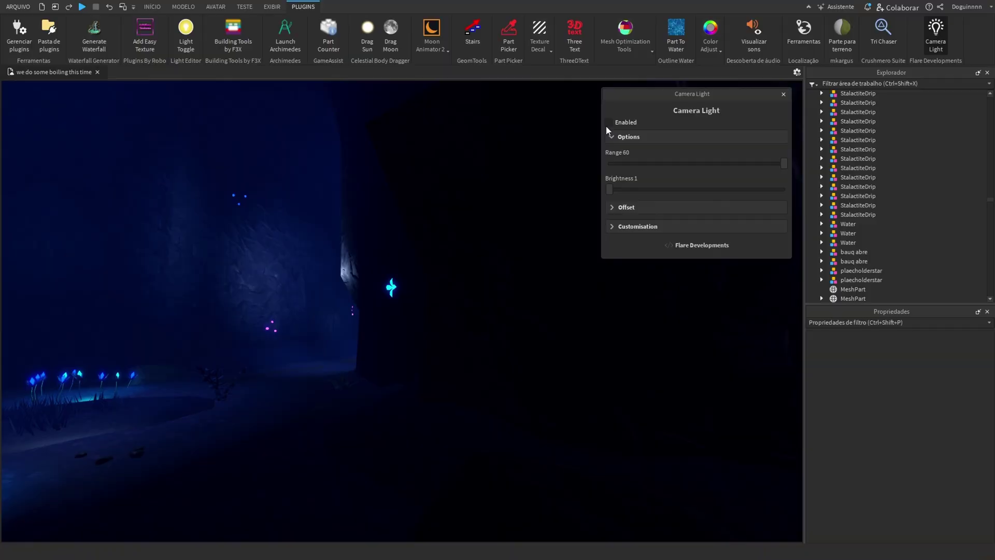
Step: Enable Camera Light in the dark cave, raise its brightness to 4 and 5, and lower it again
left_click(608, 122)
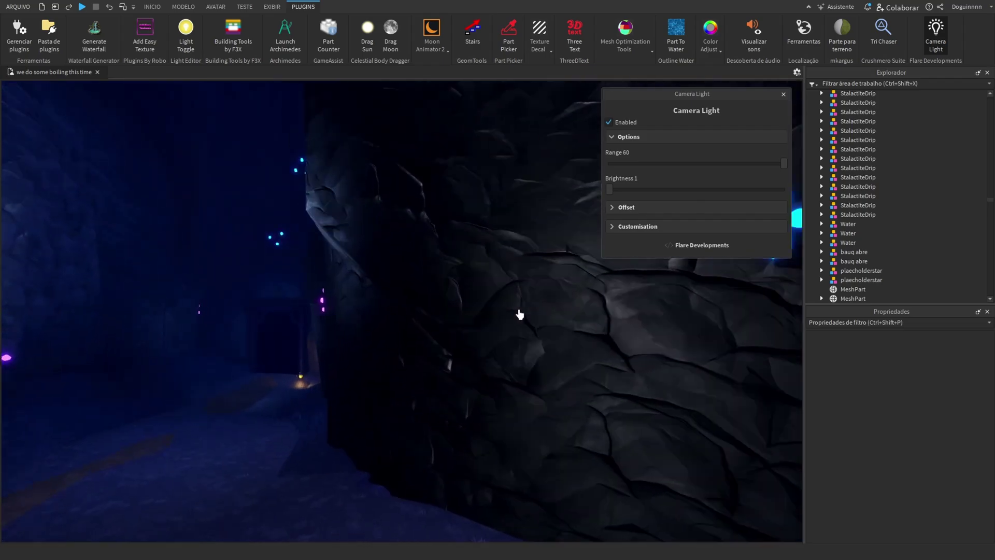
key("w")
right_click_drag(518, 310, 487, 309)
left_click_drag(610, 189, 616, 189)
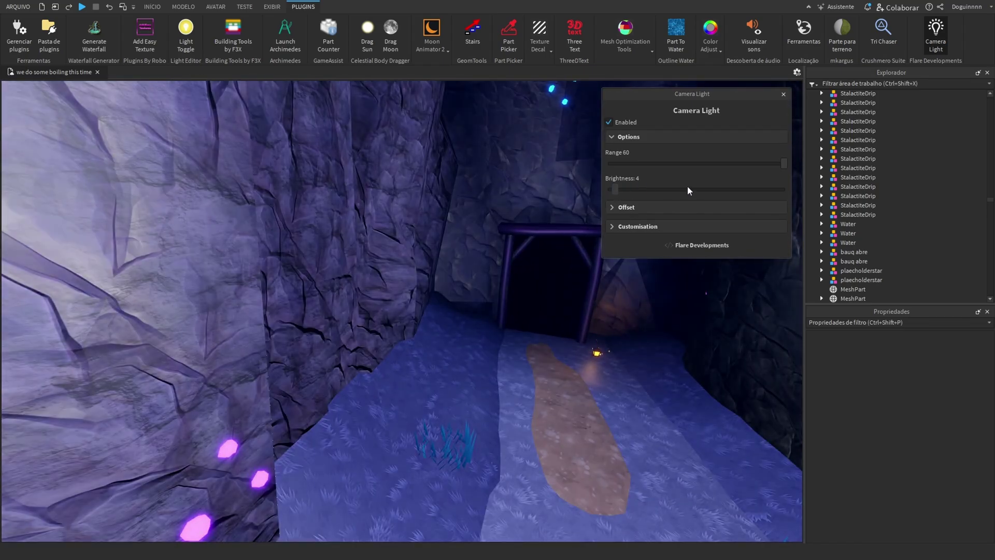
key("w")
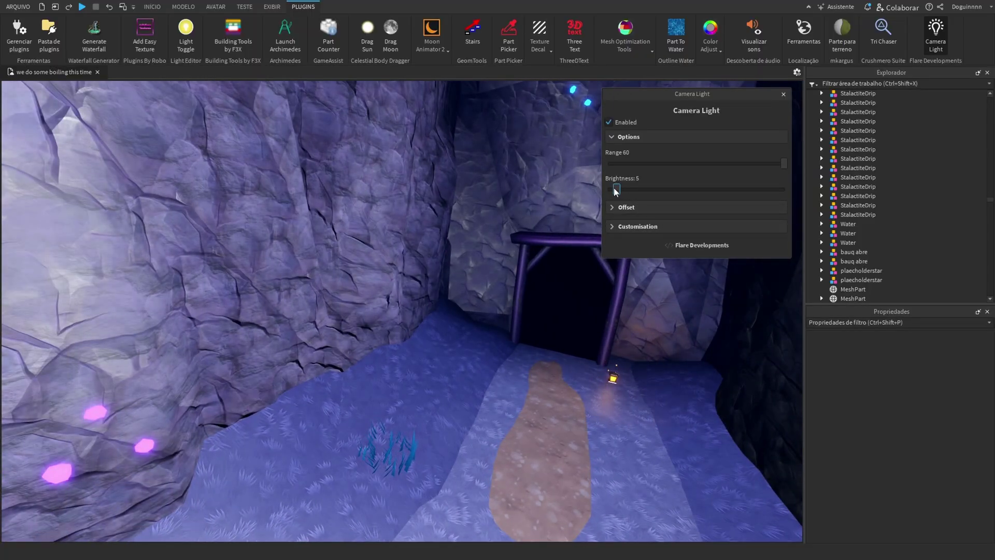
left_click_drag(613, 187, 609, 186)
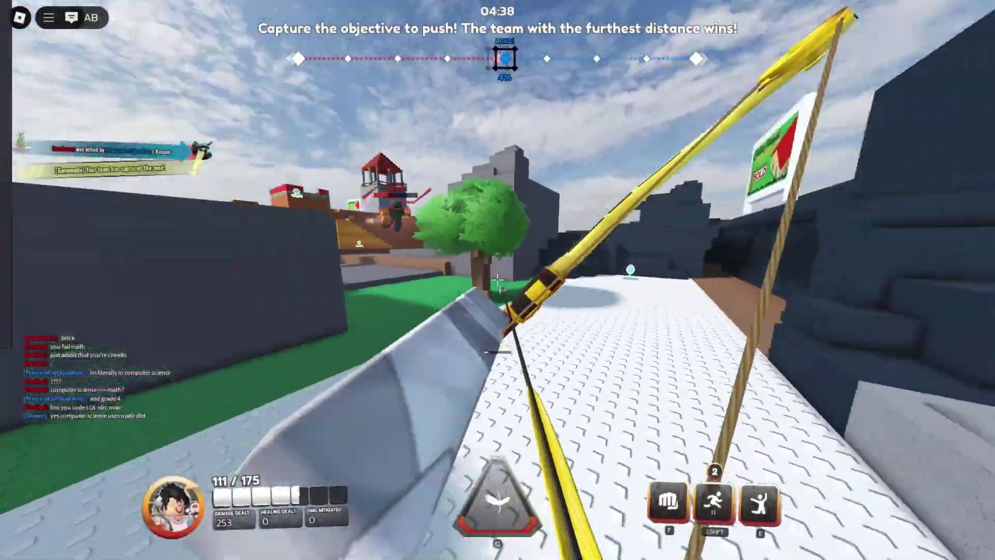
left_click(498, 280)
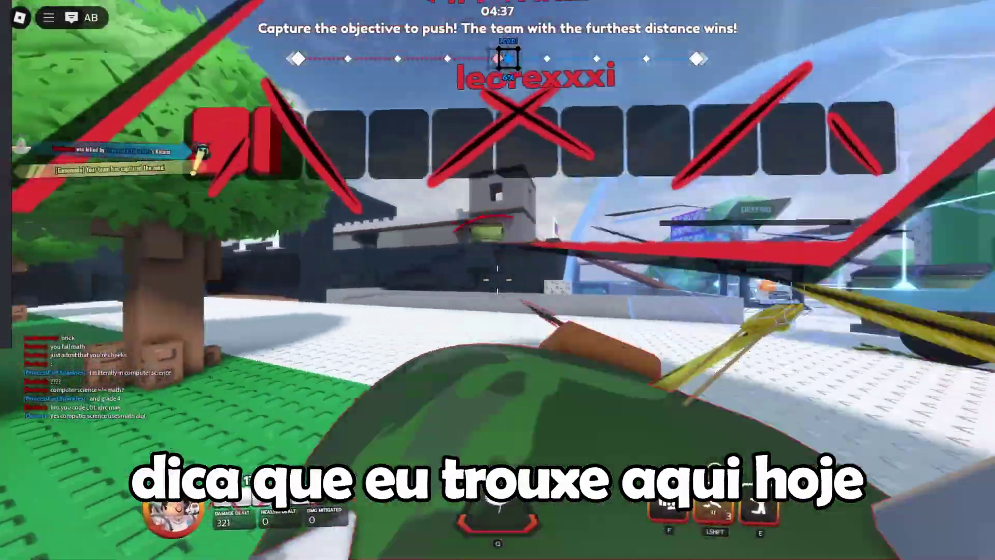
left_click(498, 280)
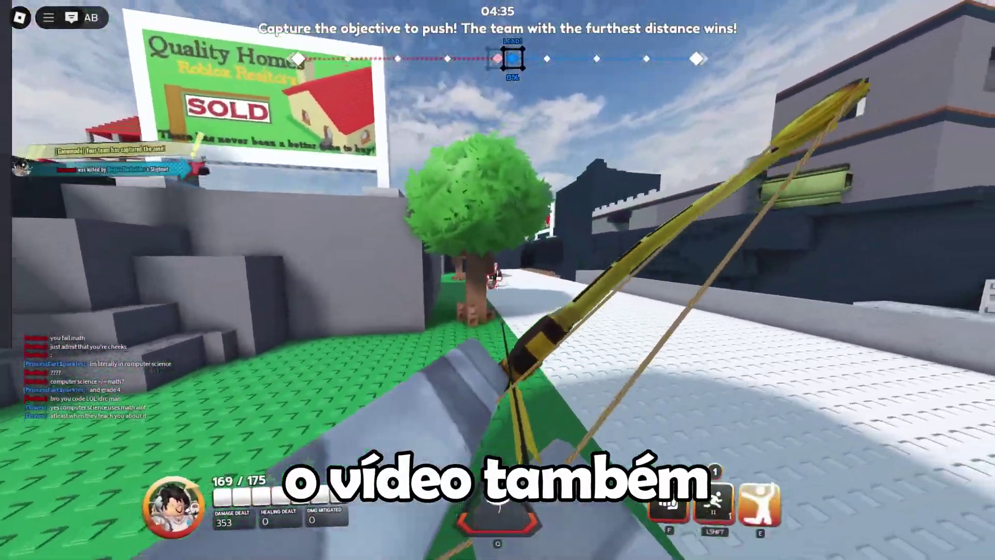
left_click(497, 280)
left_click(497, 280)
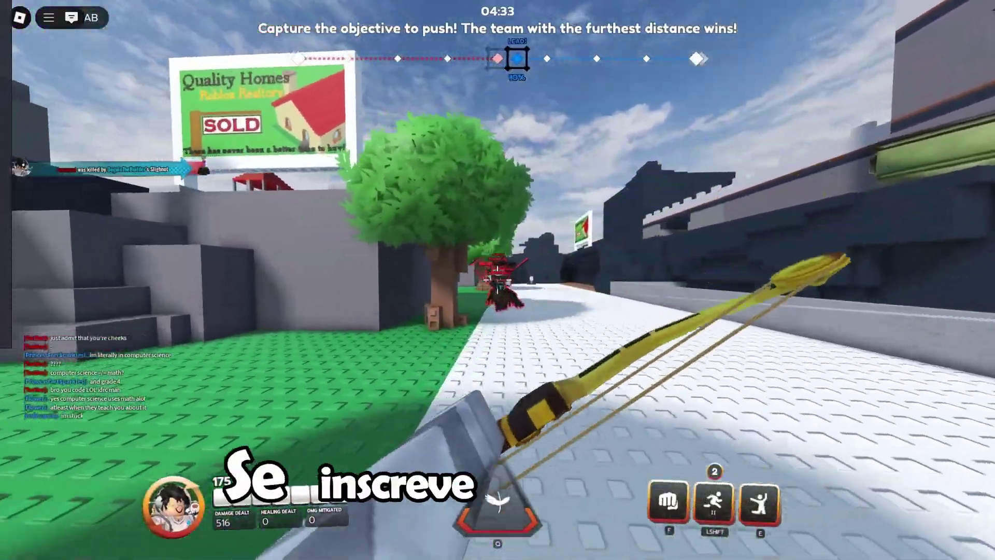
left_click(498, 280)
key("shift")
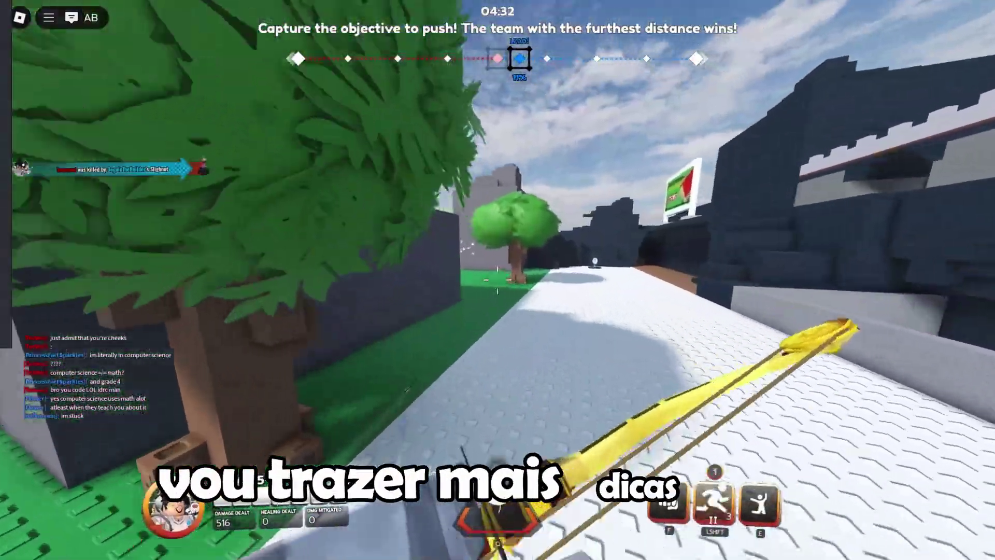
left_click(497, 279)
key("e")
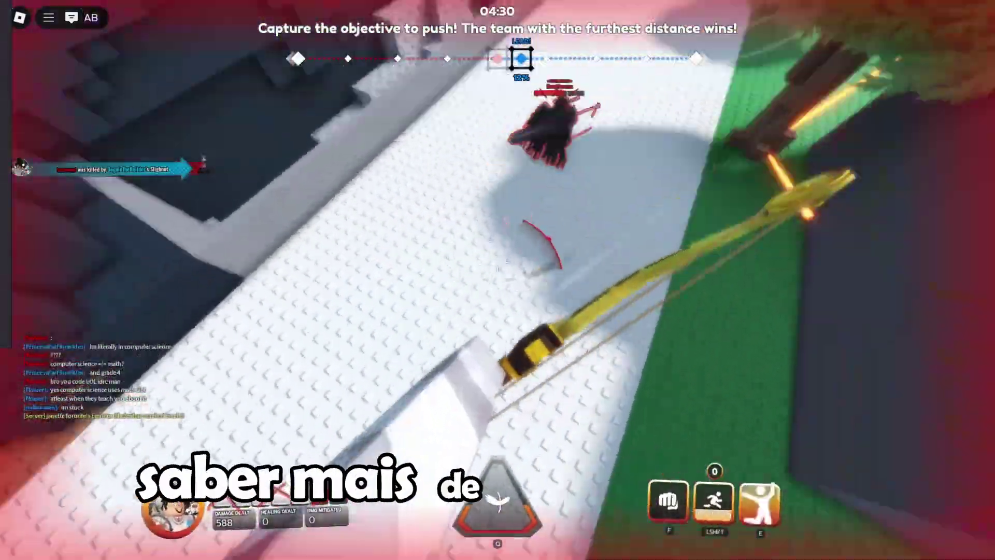
left_click(498, 280)
left_click(497, 280)
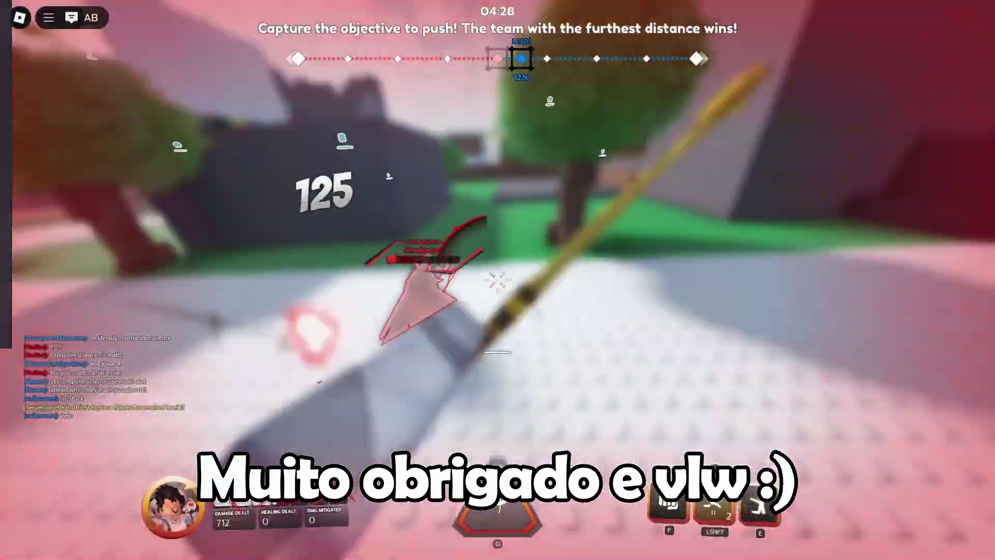